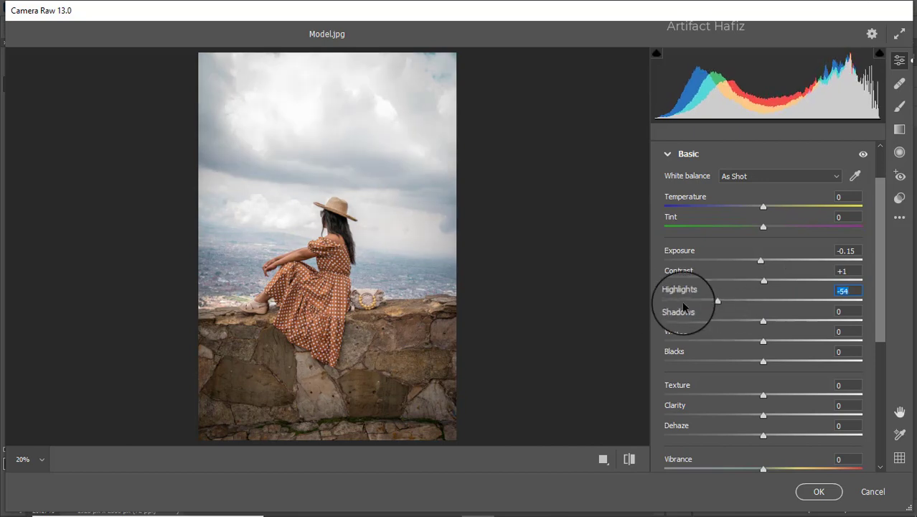
- Set Highlights to -86, Shadows to +5, Whites to +20, Blacks to -42, Texture to -4, Clarity to +2 and Dehaze to +20
{"action": "left_click_drag", "start_coordinate": [763, 343], "coordinate": [768, 322]}
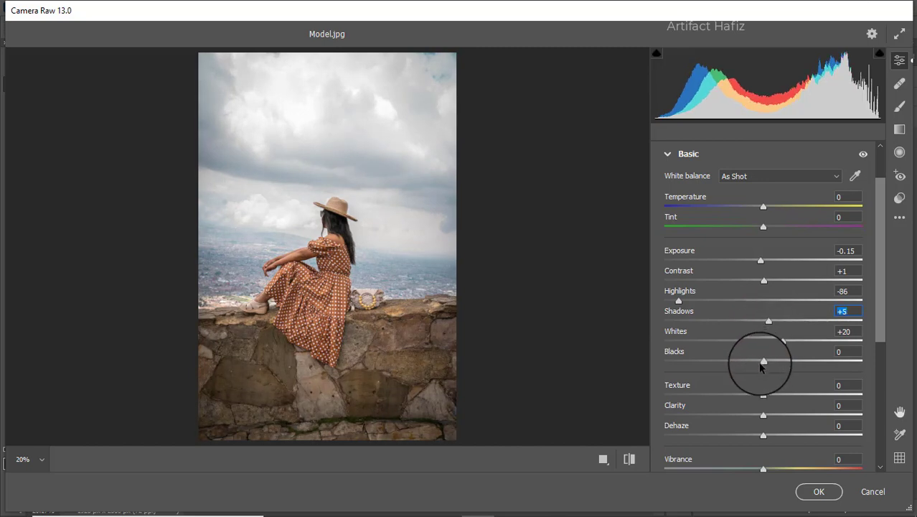
{"action": "left_click_drag", "start_coordinate": [763, 361], "coordinate": [721, 363]}
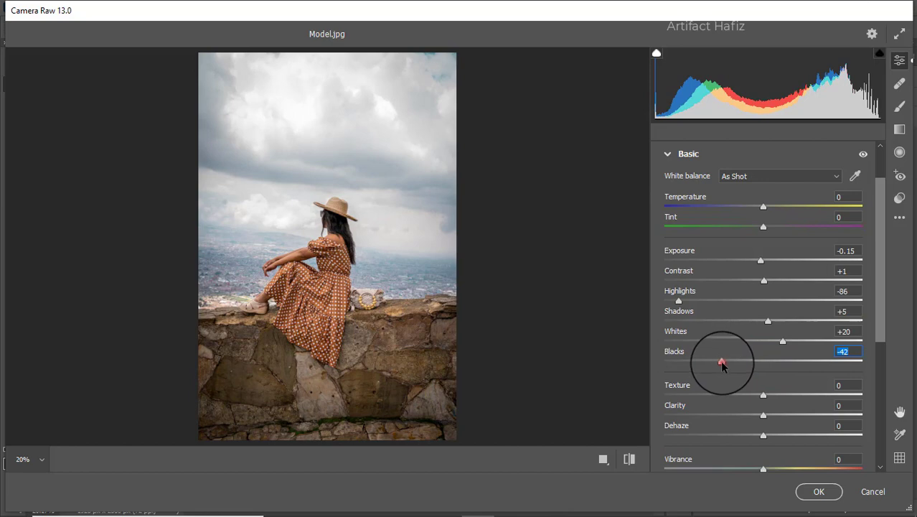
{"action": "mouse_move", "coordinate": [761, 395]}
{"action": "left_mouse_down"}
{"action": "mouse_move", "coordinate": [746, 391]}
{"action": "mouse_move", "coordinate": [782, 398]}
{"action": "mouse_move", "coordinate": [761, 396]}
{"action": "left_mouse_up"}
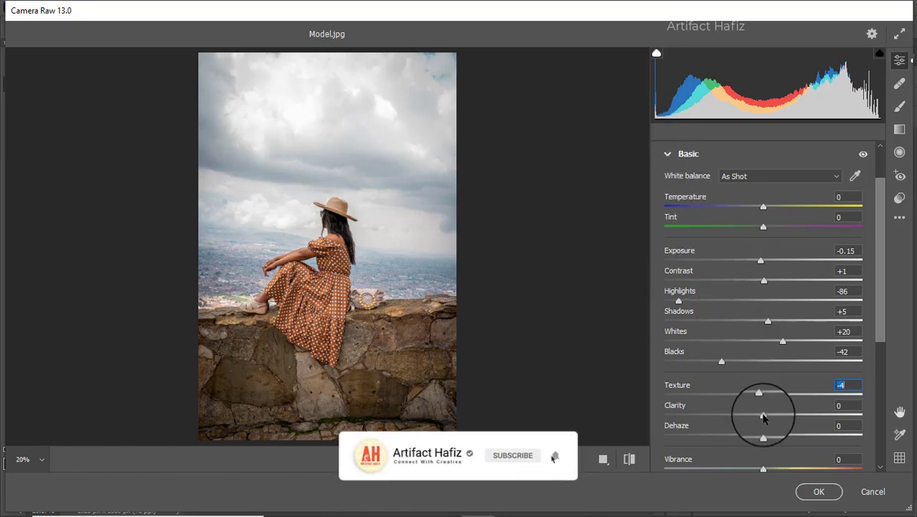
{"action": "left_click_drag", "start_coordinate": [764, 417], "coordinate": [784, 436]}
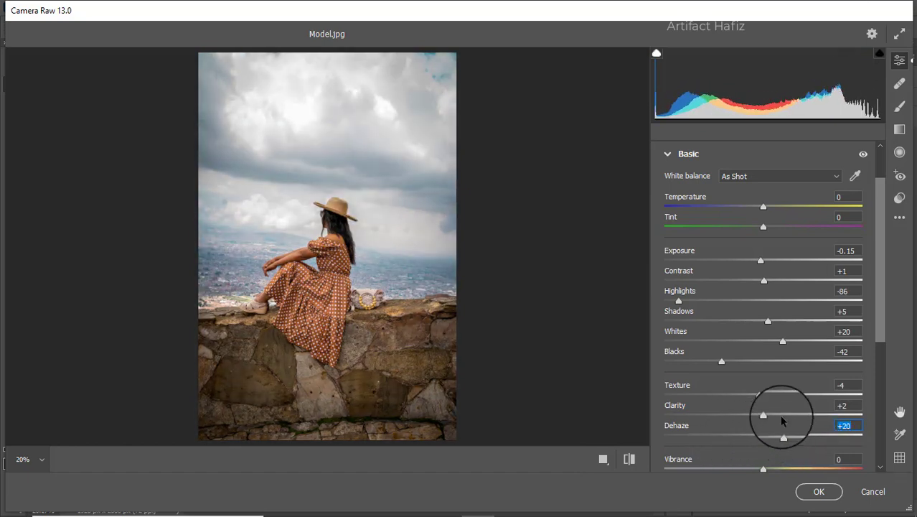
- Set the photo's Vibrance to +25 and Saturation to -8 in the Basic adjustments
{"action": "scroll", "coordinate": [771, 374], "scroll_direction": "down", "scroll_amount": 3}
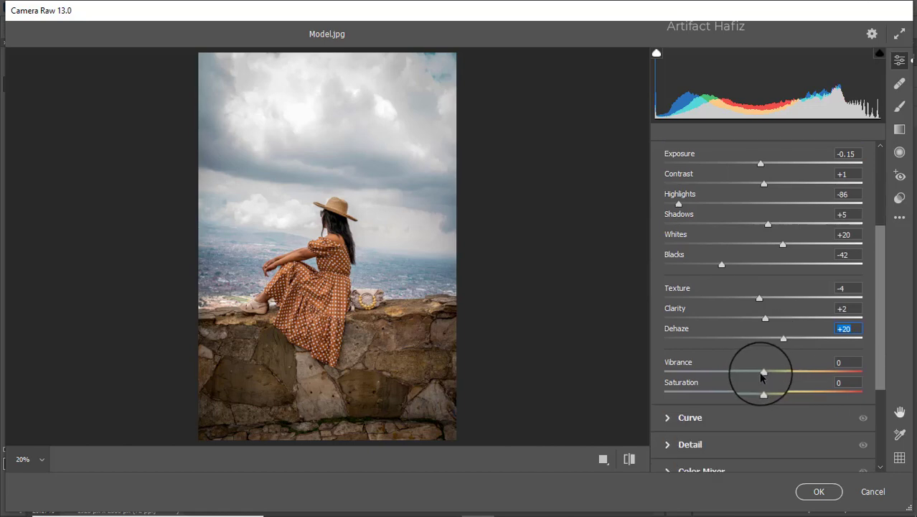
{"action": "left_click_drag", "start_coordinate": [760, 373], "coordinate": [766, 372]}
{"action": "left_click", "coordinate": [788, 373]}
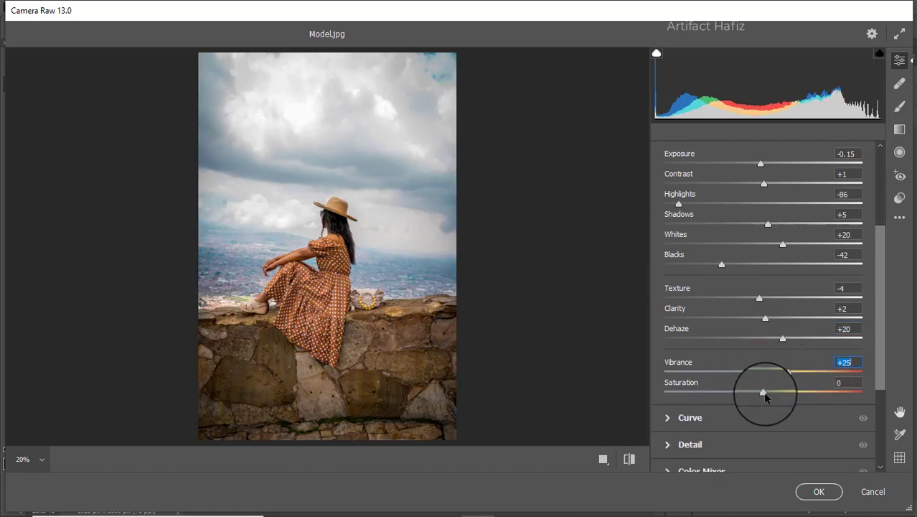
{"action": "left_click_drag", "start_coordinate": [762, 393], "coordinate": [754, 393]}
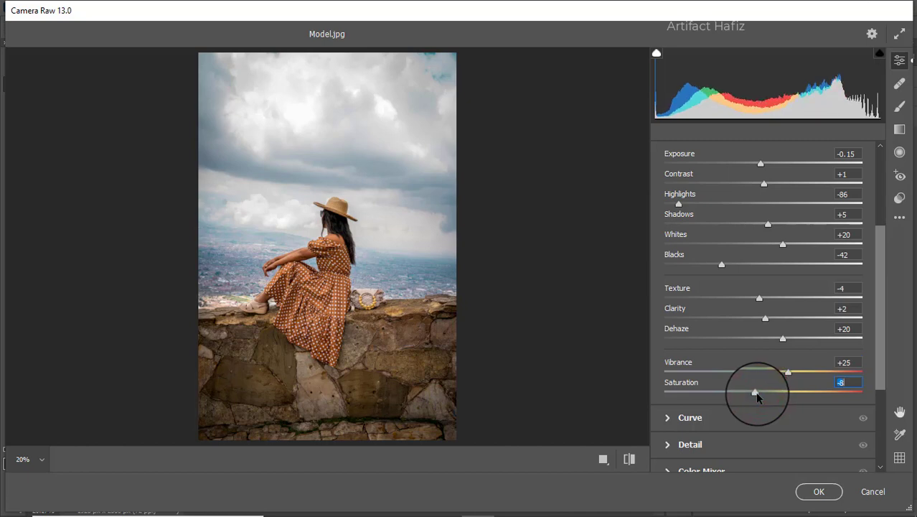
- Shape the main point curve with a shadow point at input 69, output 57 and a highlight point at input 198, output 201
{"action": "left_click", "coordinate": [690, 418]}
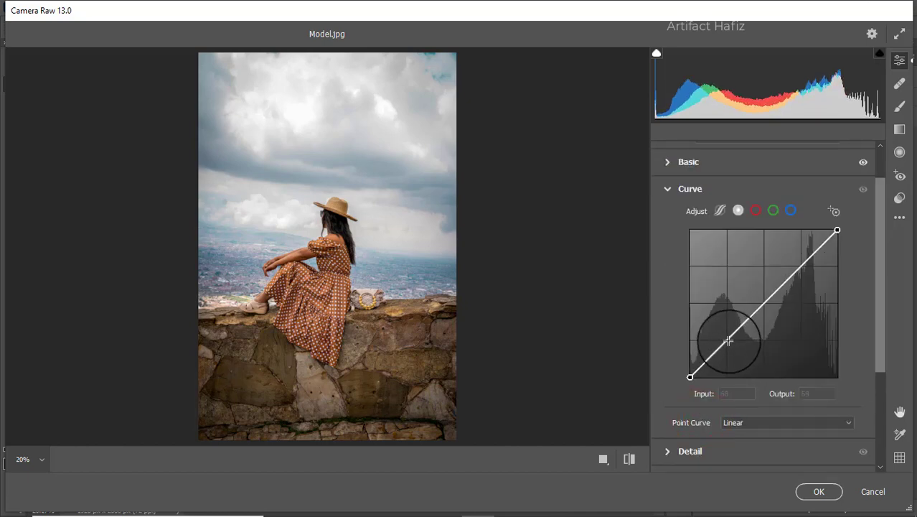
{"action": "left_click_drag", "start_coordinate": [729, 337], "coordinate": [729, 345]}
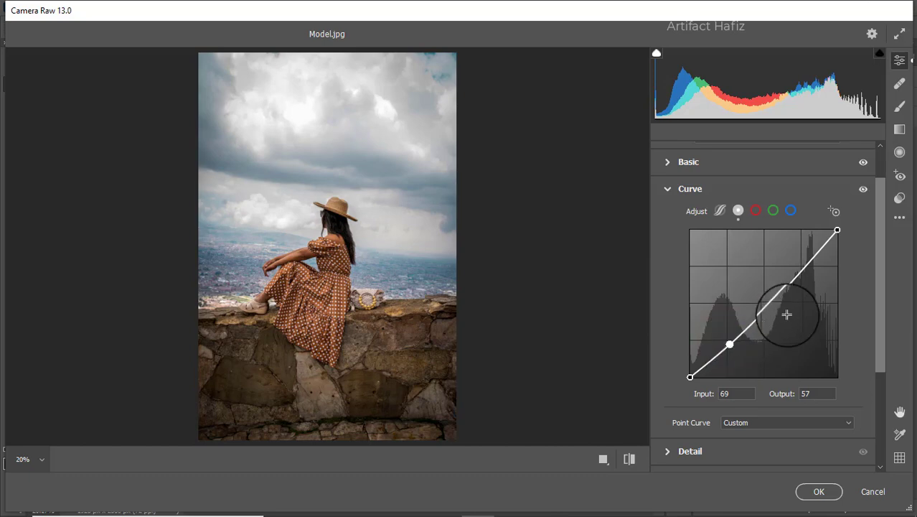
{"action": "left_click_drag", "start_coordinate": [805, 262], "coordinate": [806, 265]}
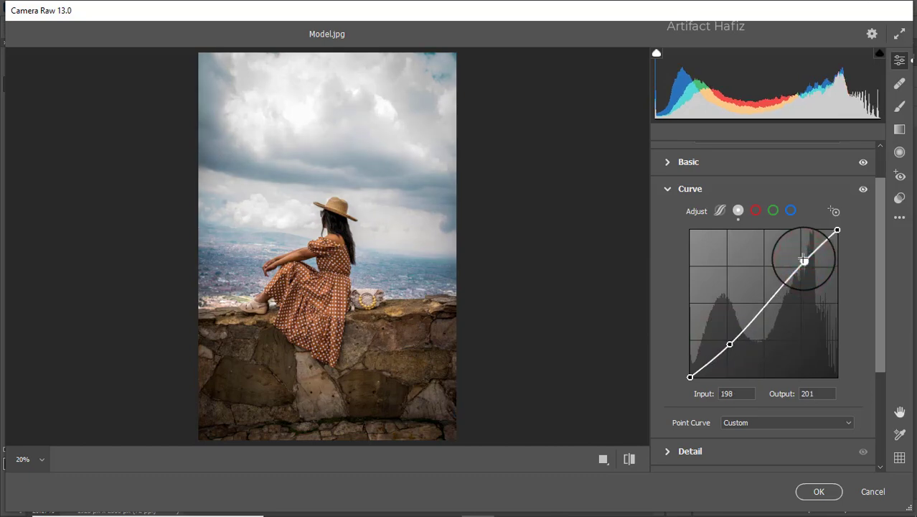
- On the blue channel curve, raise the black point to output 14 and add points near input 65, output 66 and input 203, output 205
{"action": "left_click", "coordinate": [761, 211]}
{"action": "left_click", "coordinate": [792, 210]}
{"action": "left_click_drag", "start_coordinate": [690, 378], "coordinate": [691, 367]}
{"action": "left_click_drag", "start_coordinate": [728, 330], "coordinate": [728, 339]}
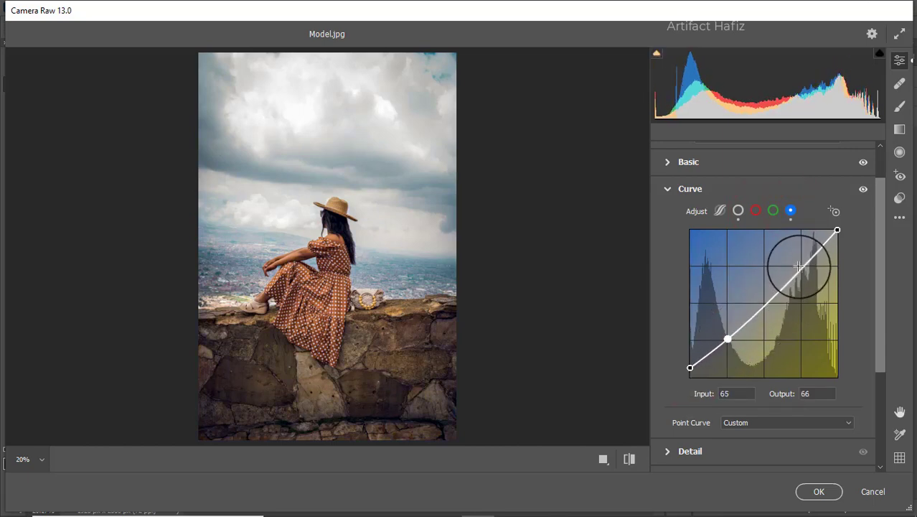
{"action": "left_click_drag", "start_coordinate": [793, 269], "coordinate": [807, 260]}
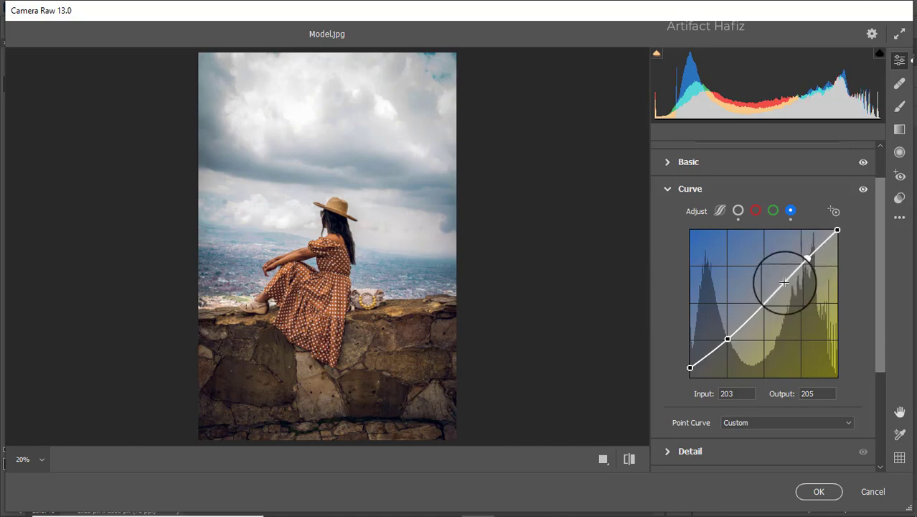
{"action": "left_click_drag", "start_coordinate": [690, 367], "coordinate": [691, 369]}
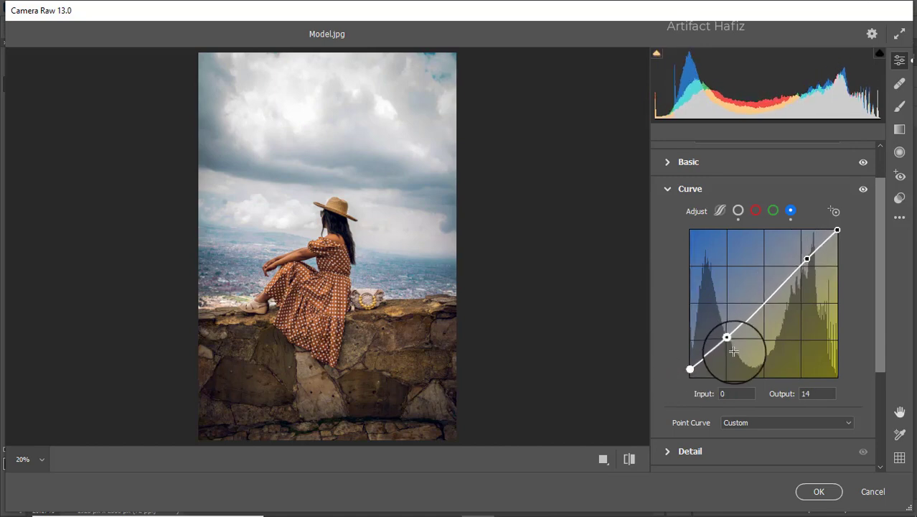
- Set Sharpening to 10, Noise Reduction to 10 and Color Noise Reduction to 12 in the Detail adjustments
{"action": "scroll", "coordinate": [740, 341], "scroll_direction": "down", "scroll_amount": 3}
{"action": "left_click", "coordinate": [678, 357]}
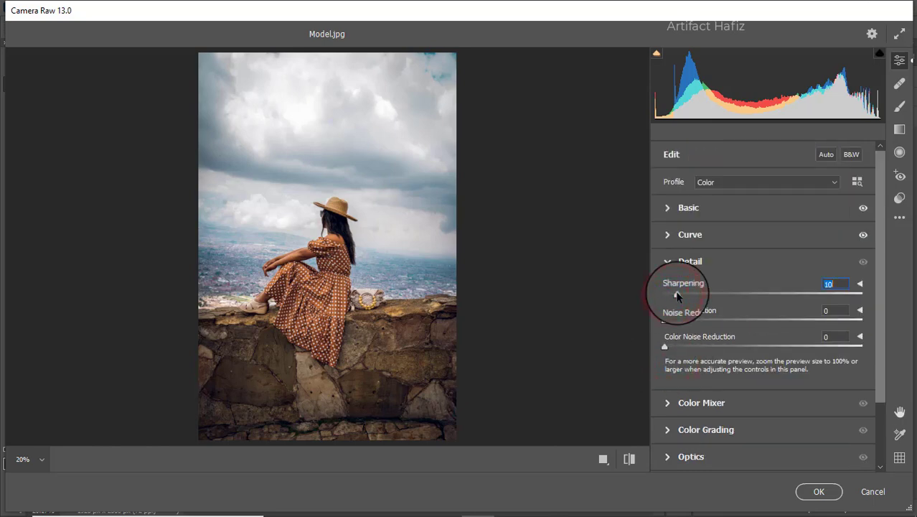
{"action": "left_click_drag", "start_coordinate": [663, 319], "coordinate": [680, 346]}
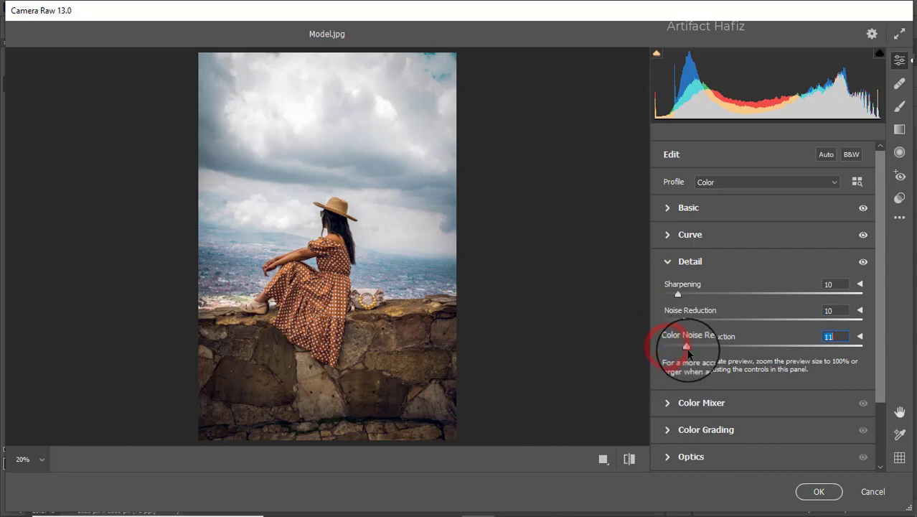
- Set the Color Mixer saturation to Reds +58, Oranges +12, Yellows +30, Greens +8, Aquas +60 and Blues +31
{"action": "scroll", "coordinate": [720, 312], "scroll_direction": "down", "scroll_amount": 3}
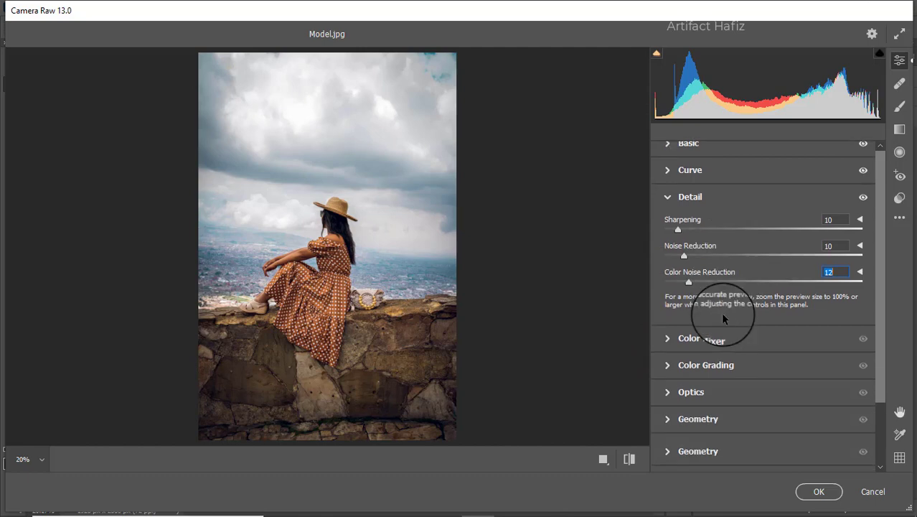
{"action": "left_click", "coordinate": [694, 324]}
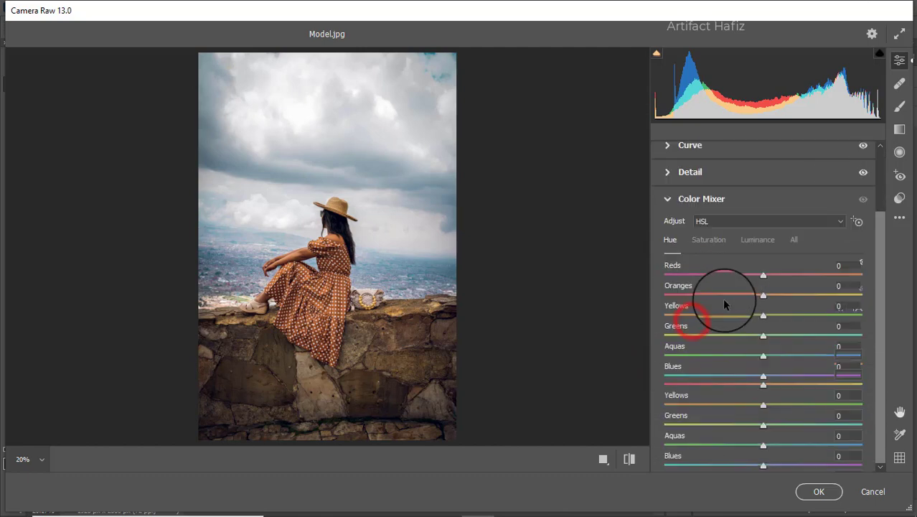
{"action": "left_click", "coordinate": [720, 246]}
{"action": "mouse_move", "coordinate": [764, 295]}
{"action": "left_mouse_down"}
{"action": "mouse_move", "coordinate": [831, 298]}
{"action": "mouse_move", "coordinate": [754, 300]}
{"action": "mouse_move", "coordinate": [771, 300]}
{"action": "left_mouse_up"}
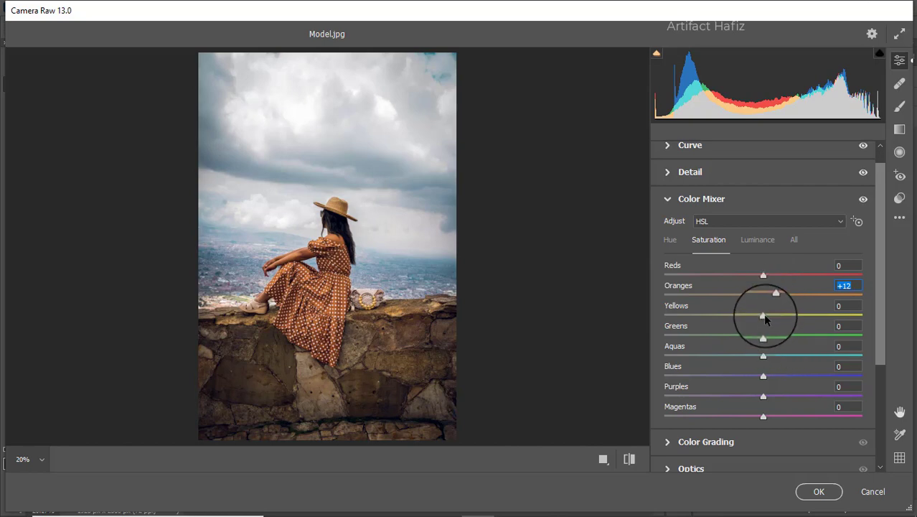
{"action": "left_click_drag", "start_coordinate": [763, 314], "coordinate": [804, 316]}
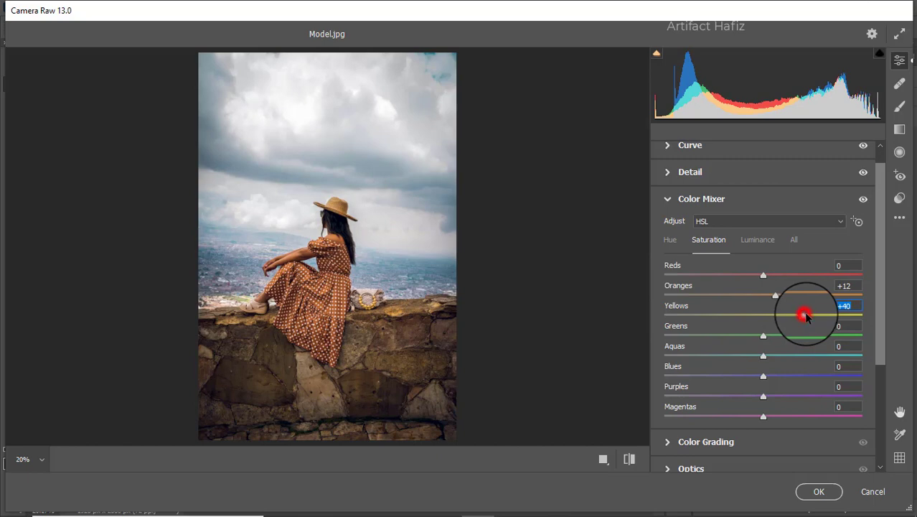
{"action": "mouse_move", "coordinate": [800, 313]}
{"action": "left_mouse_down"}
{"action": "mouse_move", "coordinate": [723, 314]}
{"action": "mouse_move", "coordinate": [812, 316]}
{"action": "mouse_move", "coordinate": [783, 328]}
{"action": "mouse_move", "coordinate": [807, 337]}
{"action": "mouse_move", "coordinate": [769, 338]}
{"action": "mouse_move", "coordinate": [765, 357]}
{"action": "mouse_move", "coordinate": [826, 361]}
{"action": "left_mouse_up"}
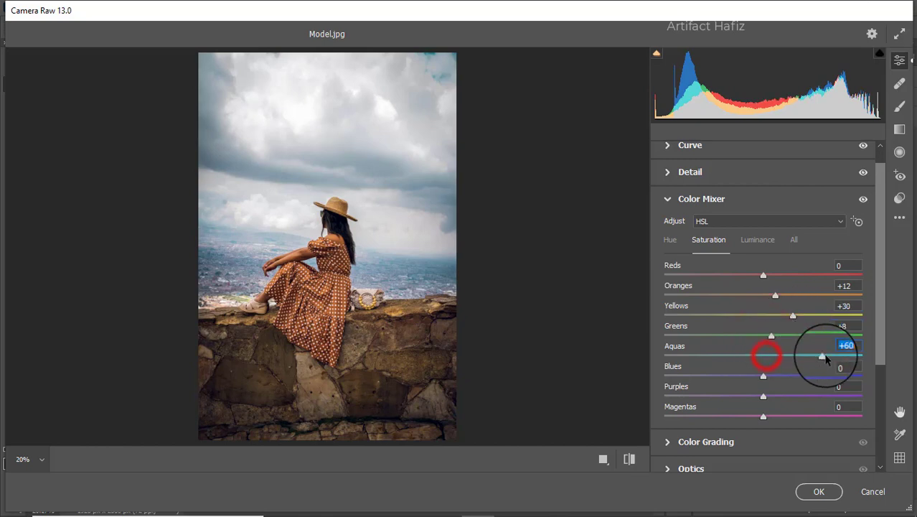
{"action": "left_click_drag", "start_coordinate": [763, 376], "coordinate": [792, 376]}
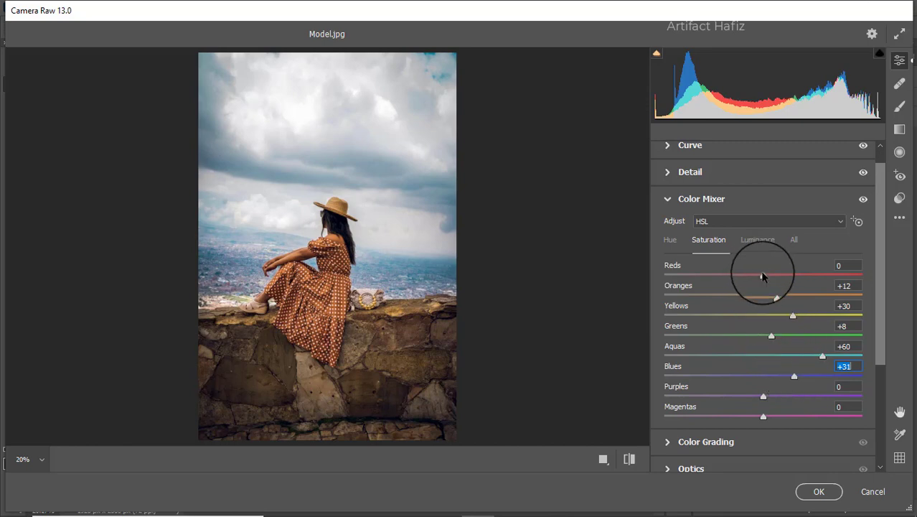
{"action": "left_click_drag", "start_coordinate": [763, 275], "coordinate": [821, 278]}
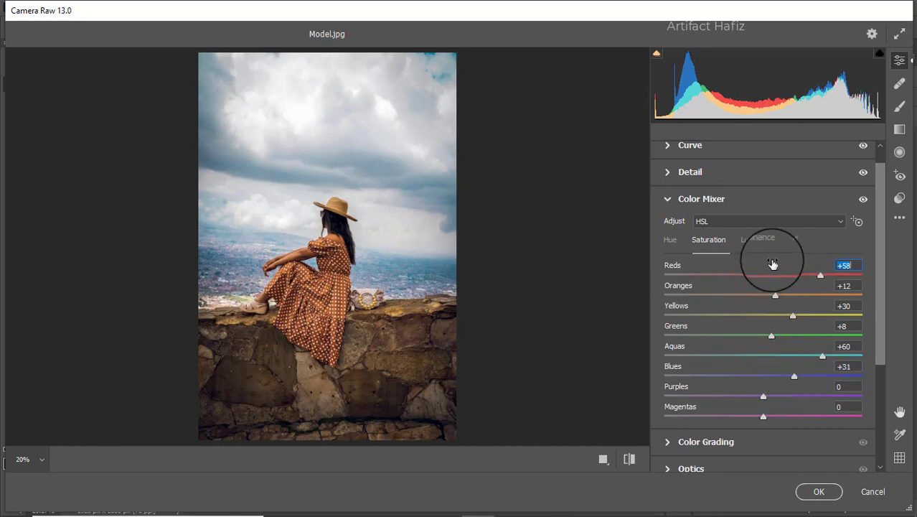
- Set the Color Mixer luminance to Reds +14, Oranges +32, Yellows -15, Greens -5, Aquas -21 and Blues about -39
{"action": "left_click", "coordinate": [758, 240]}
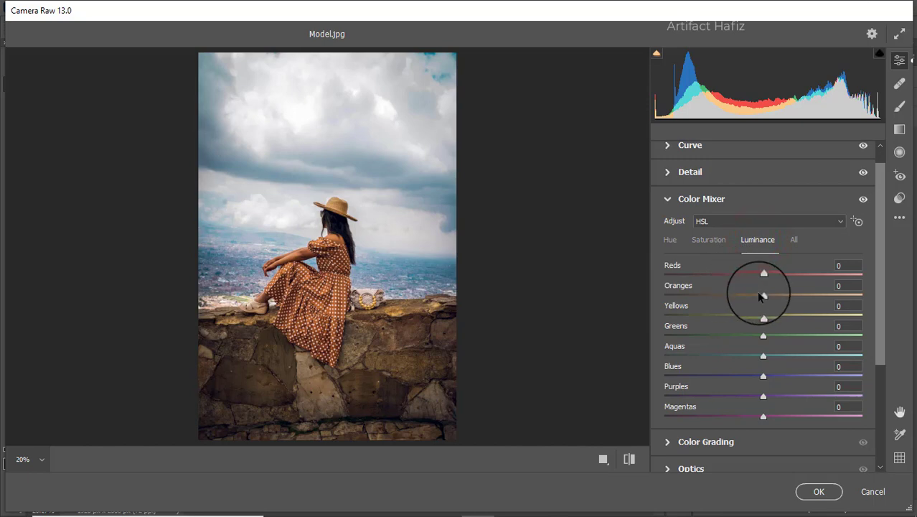
{"action": "left_click_drag", "start_coordinate": [763, 295], "coordinate": [795, 300]}
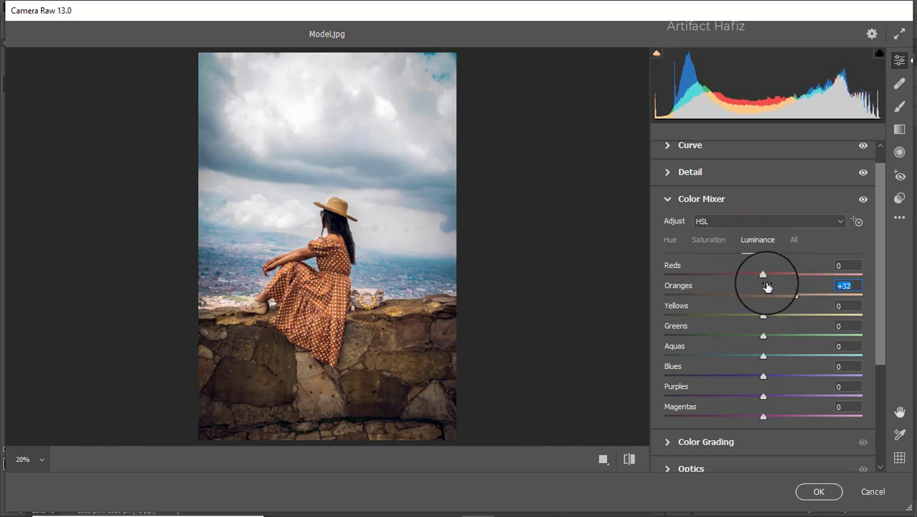
{"action": "mouse_move", "coordinate": [763, 275]}
{"action": "left_mouse_down"}
{"action": "mouse_move", "coordinate": [721, 272]}
{"action": "mouse_move", "coordinate": [777, 279]}
{"action": "left_mouse_up"}
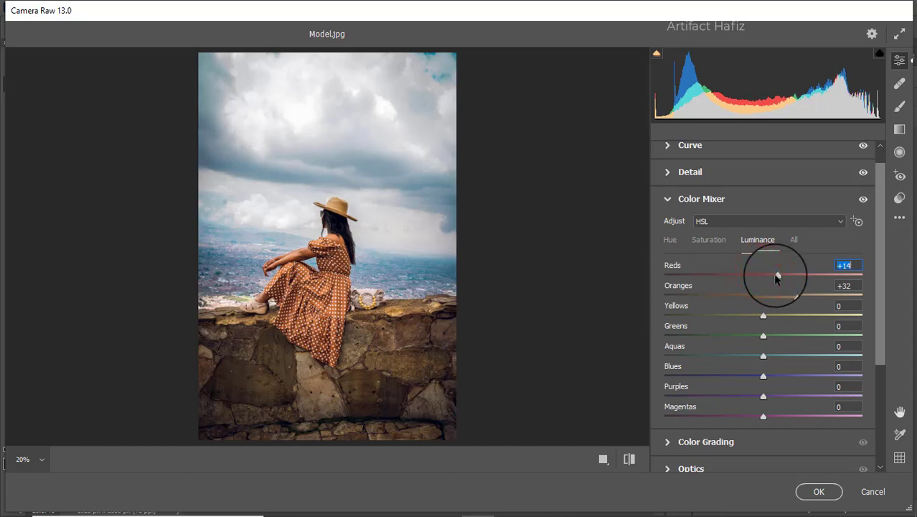
{"action": "left_click_drag", "start_coordinate": [764, 316], "coordinate": [731, 374]}
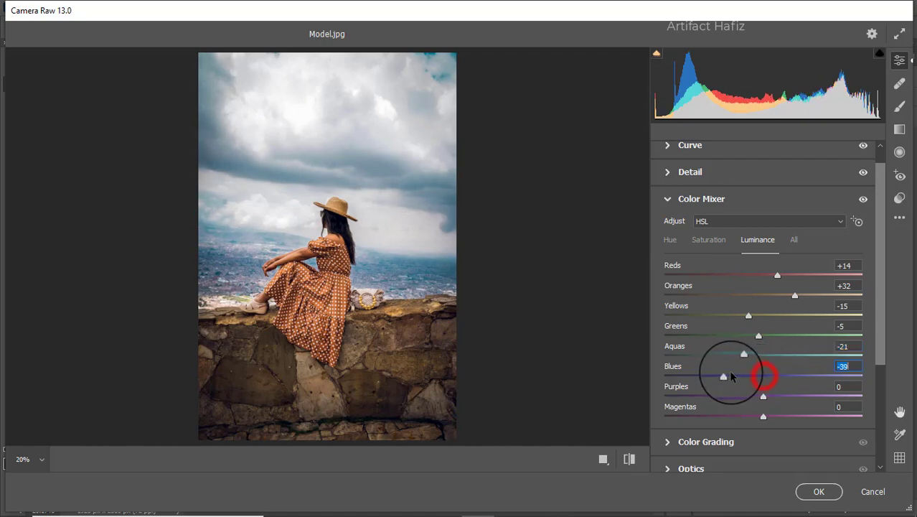
- Set the Color Mixer hue to Oranges -13, Yellows -100, Aquas -42 and Blues -34
{"action": "left_click", "coordinate": [671, 241]}
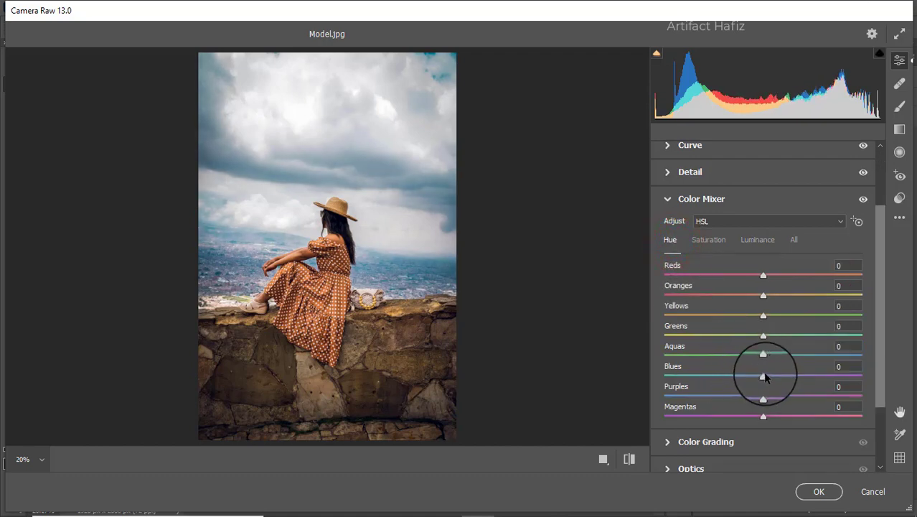
{"action": "left_click_drag", "start_coordinate": [765, 359], "coordinate": [717, 359]}
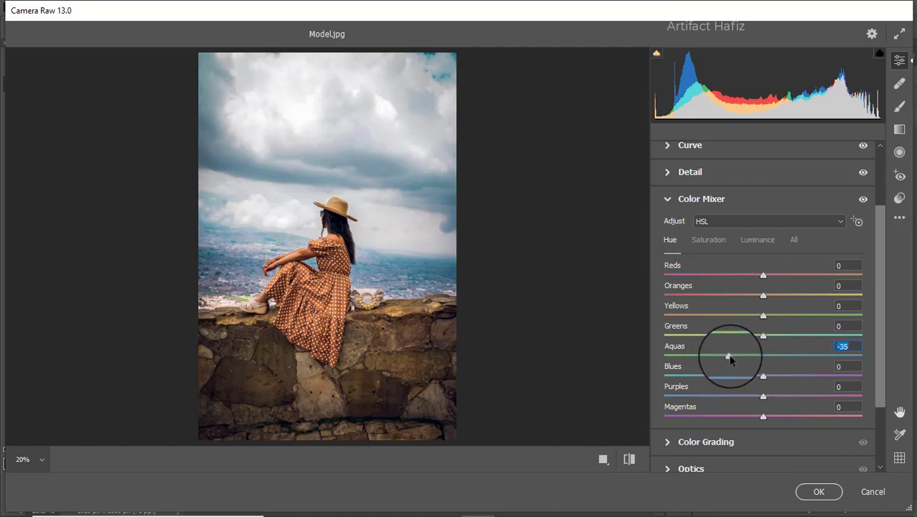
{"action": "left_click_drag", "start_coordinate": [763, 376], "coordinate": [716, 358]}
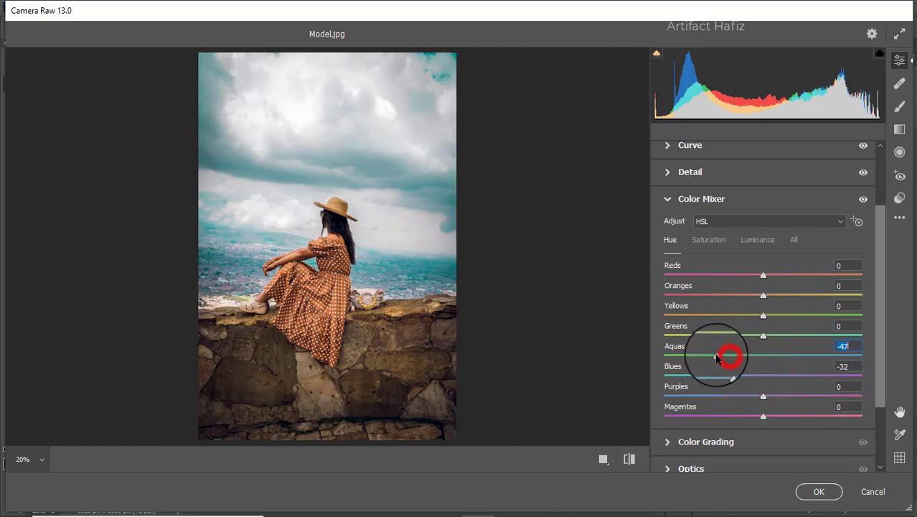
{"action": "mouse_move", "coordinate": [763, 295]}
{"action": "left_mouse_down"}
{"action": "mouse_move", "coordinate": [862, 296]}
{"action": "mouse_move", "coordinate": [710, 296]}
{"action": "mouse_move", "coordinate": [751, 295]}
{"action": "left_mouse_up"}
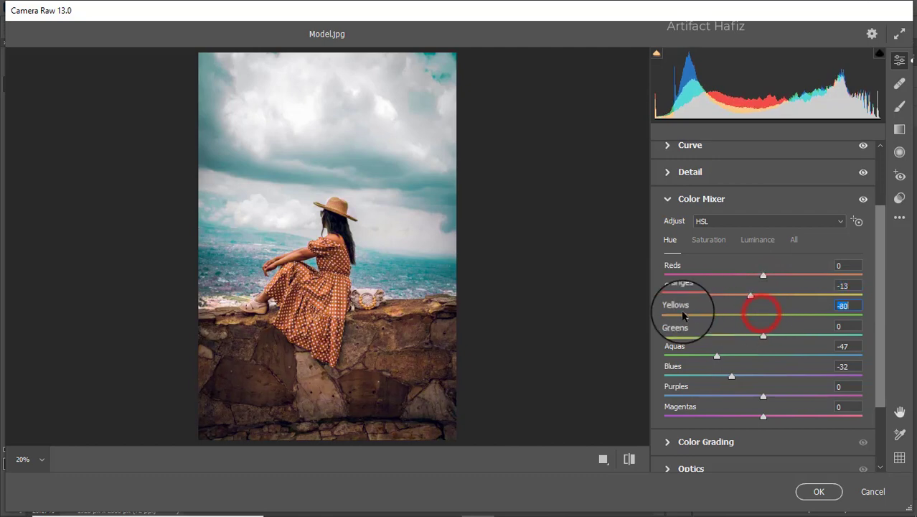
{"action": "left_click_drag", "start_coordinate": [683, 316], "coordinate": [625, 320]}
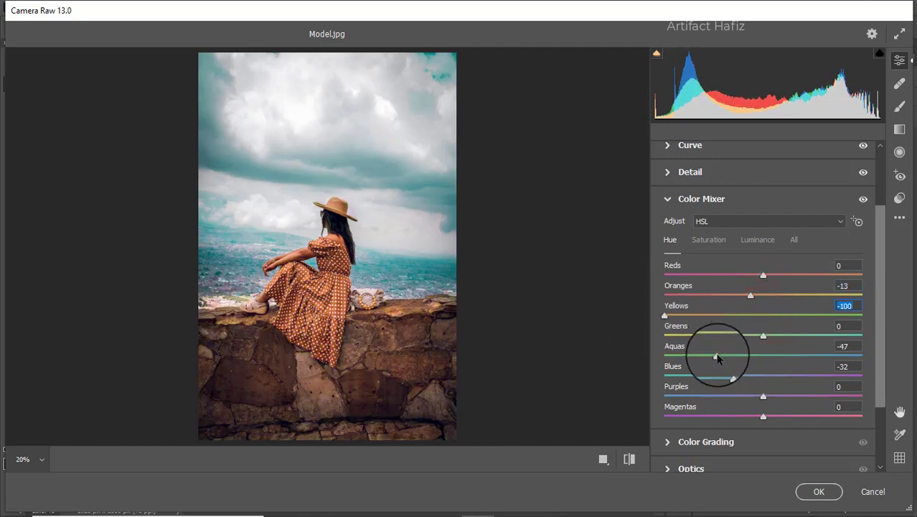
{"action": "left_click_drag", "start_coordinate": [716, 356], "coordinate": [730, 376]}
- Color grade the shadows to hue 193, saturation 13 and the highlights to hue 154, saturation 13, and tint the midtones slightly red
{"action": "scroll", "coordinate": [742, 364], "scroll_direction": "down", "scroll_amount": 3}
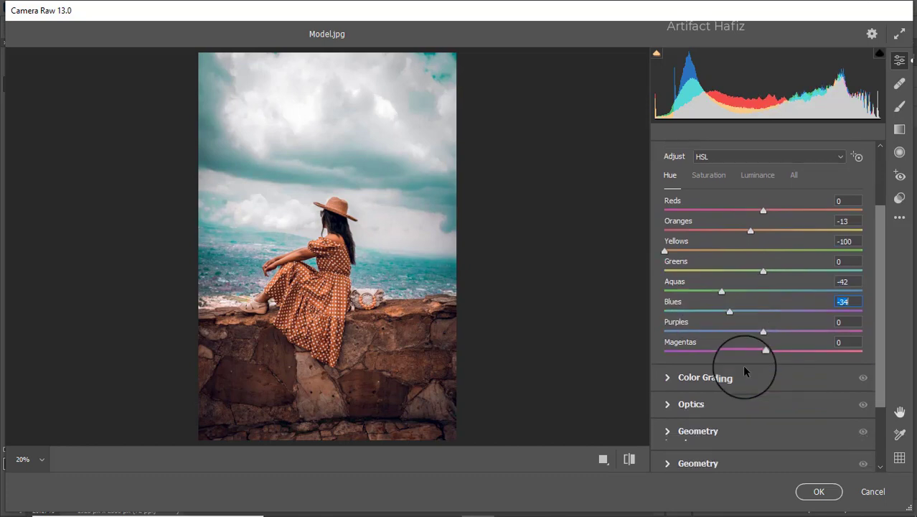
{"action": "left_click", "coordinate": [700, 350]}
{"action": "left_click_drag", "start_coordinate": [716, 338], "coordinate": [548, 400]}
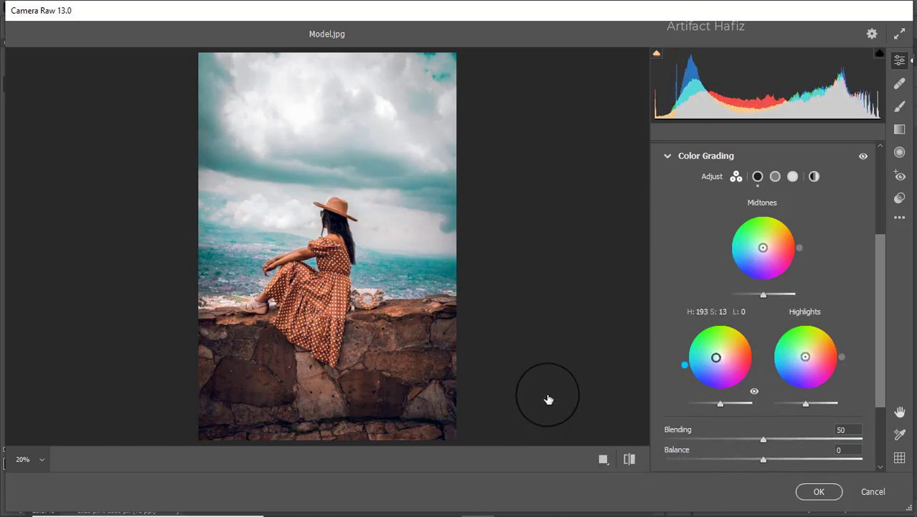
{"action": "left_click_drag", "start_coordinate": [805, 356], "coordinate": [732, 321]}
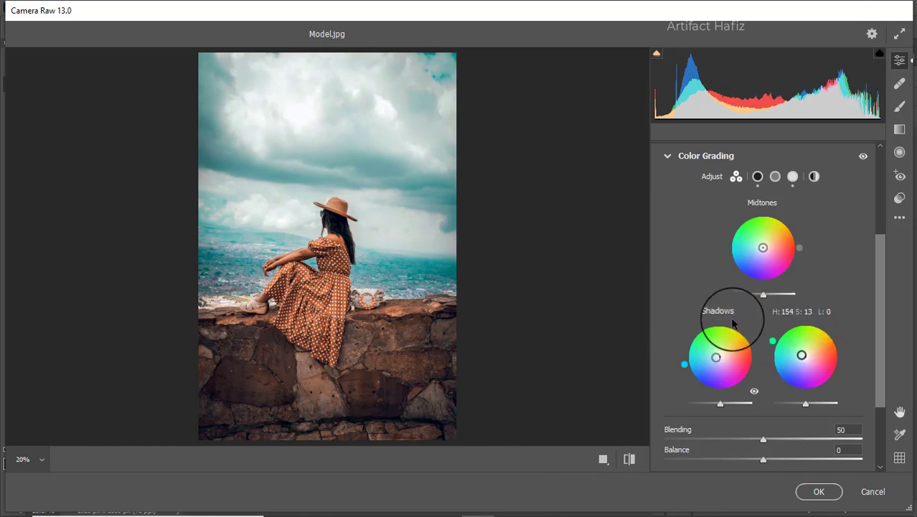
{"action": "left_click_drag", "start_coordinate": [764, 248], "coordinate": [861, 289]}
{"action": "scroll", "coordinate": [828, 286], "scroll_direction": "down", "scroll_amount": 3}
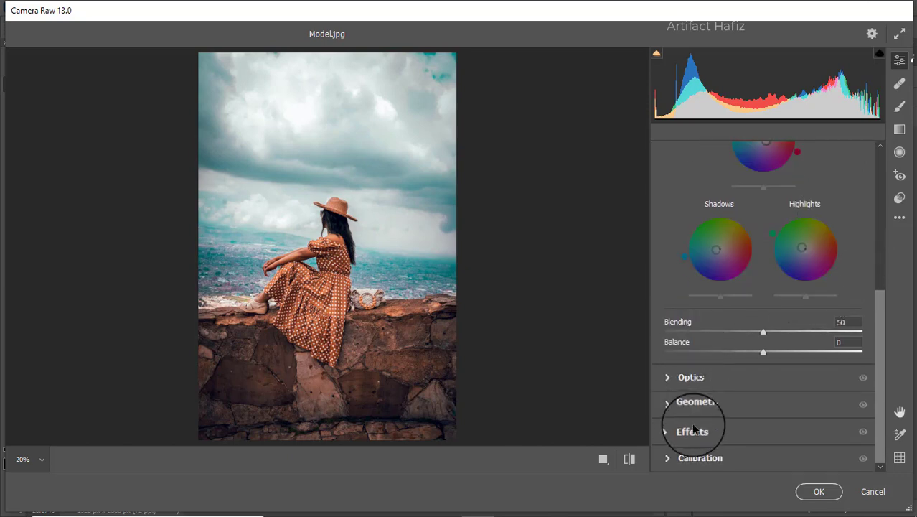
- Set the Calibration saturation to Green Primary +62, Red Primary -3 and Blue Primary +29
{"action": "left_click", "coordinate": [695, 460]}
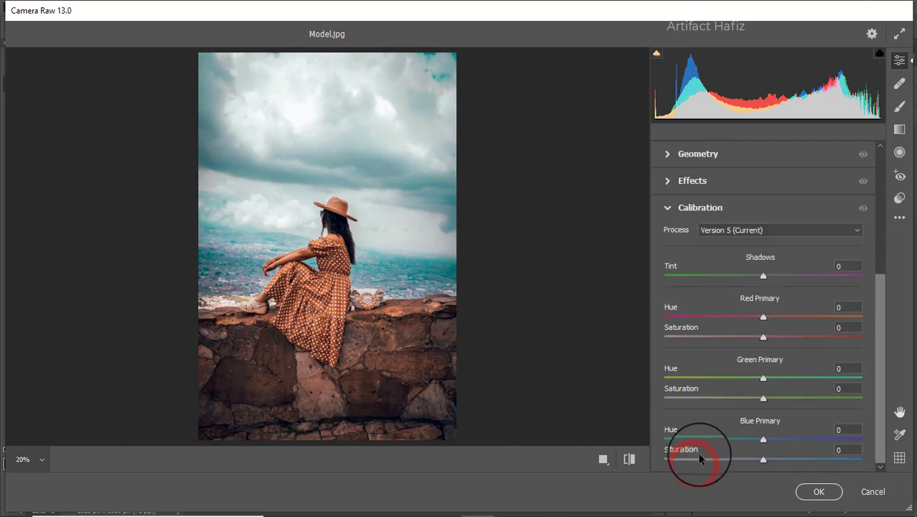
{"action": "left_click_drag", "start_coordinate": [763, 397], "coordinate": [827, 402]}
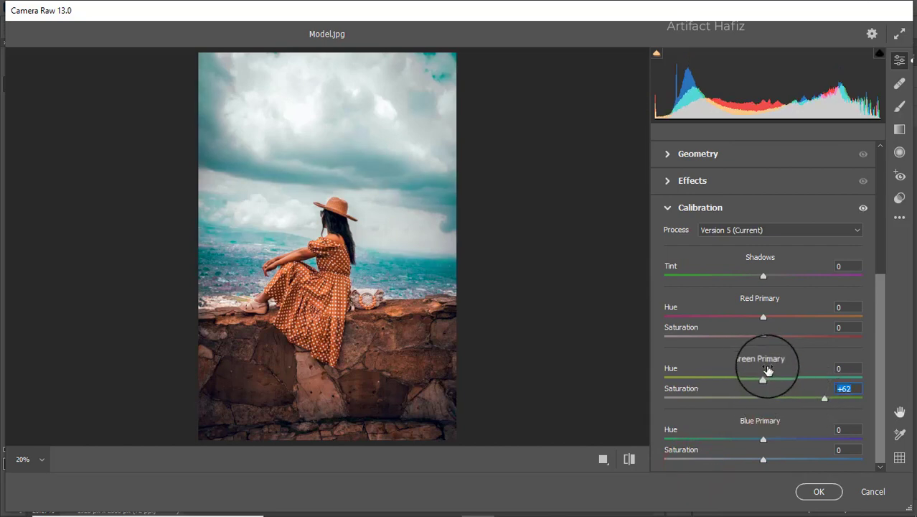
{"action": "left_click_drag", "start_coordinate": [763, 336], "coordinate": [760, 336]}
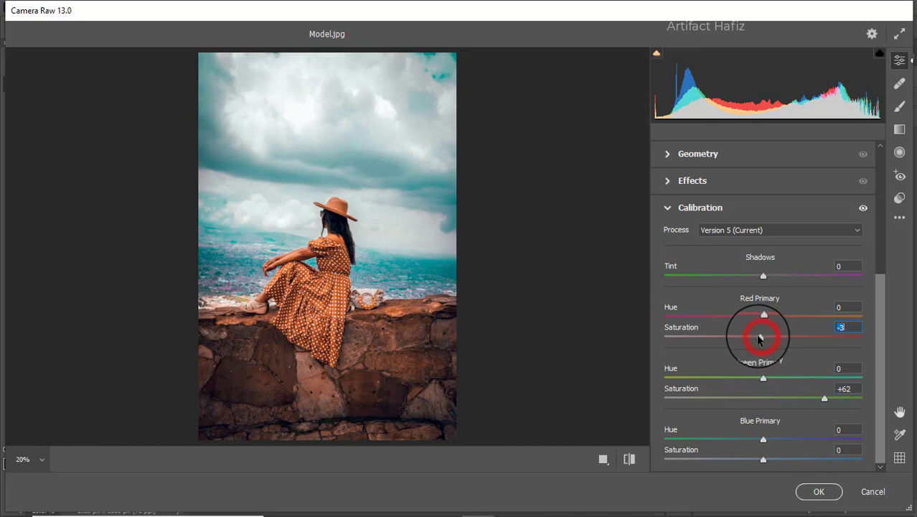
{"action": "left_click_drag", "start_coordinate": [765, 459], "coordinate": [792, 459]}
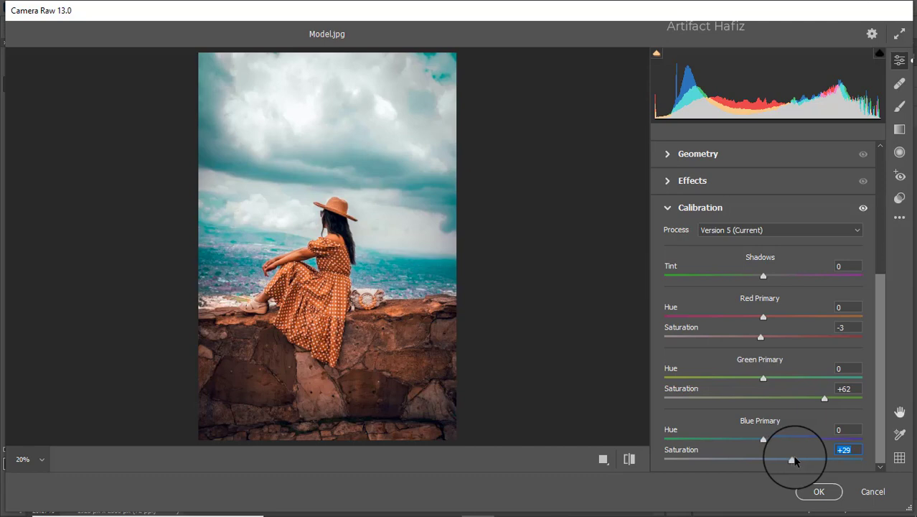
- Add a graduated filter from the photo's top edge down to the model's head, with temperature -19 and exposure -0.70
{"action": "left_click", "coordinate": [901, 129]}
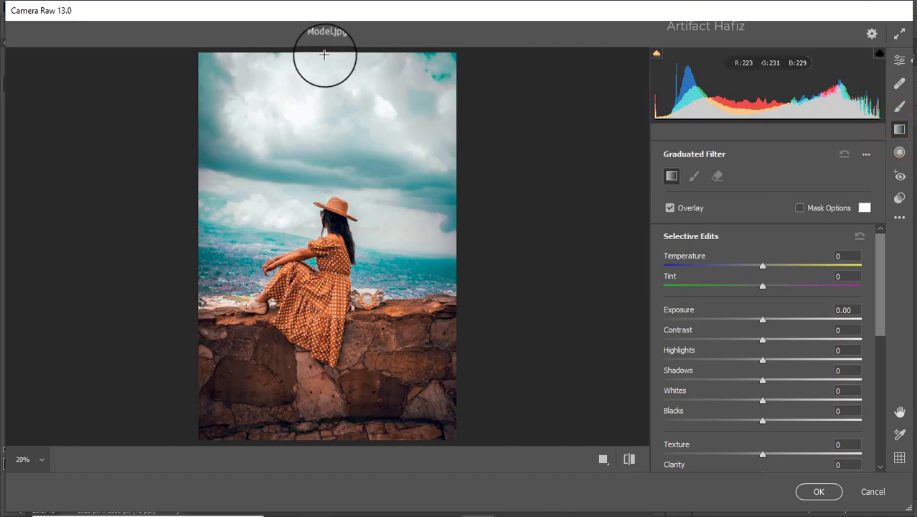
{"action": "left_click_drag", "start_coordinate": [324, 54], "coordinate": [325, 228]}
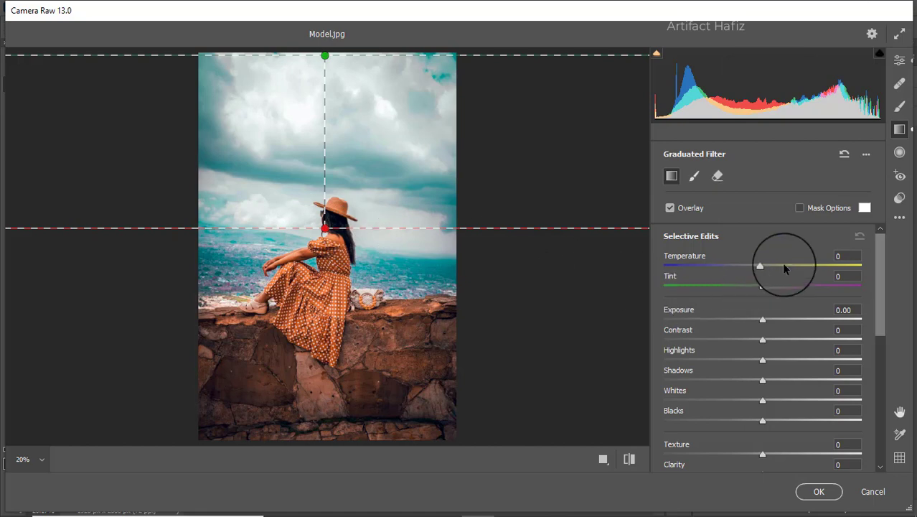
{"action": "left_click_drag", "start_coordinate": [762, 267], "coordinate": [744, 268]}
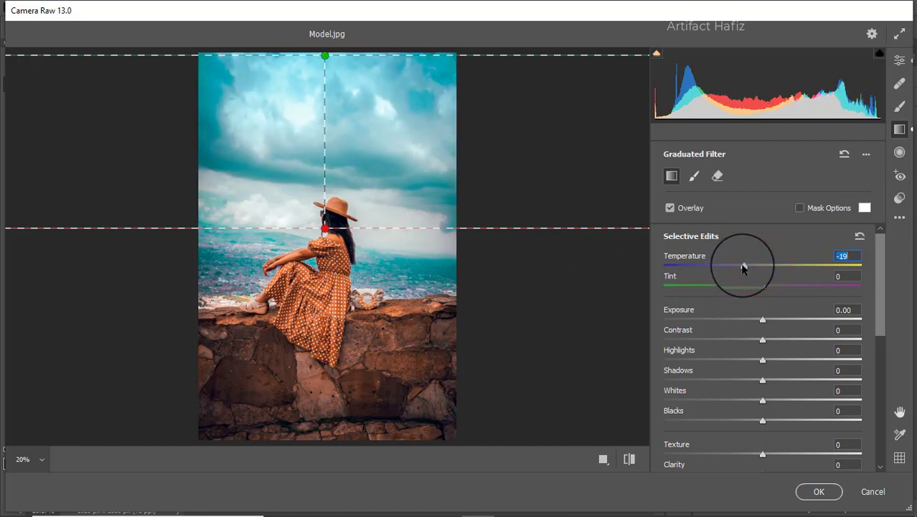
{"action": "left_click_drag", "start_coordinate": [761, 317], "coordinate": [745, 314]}
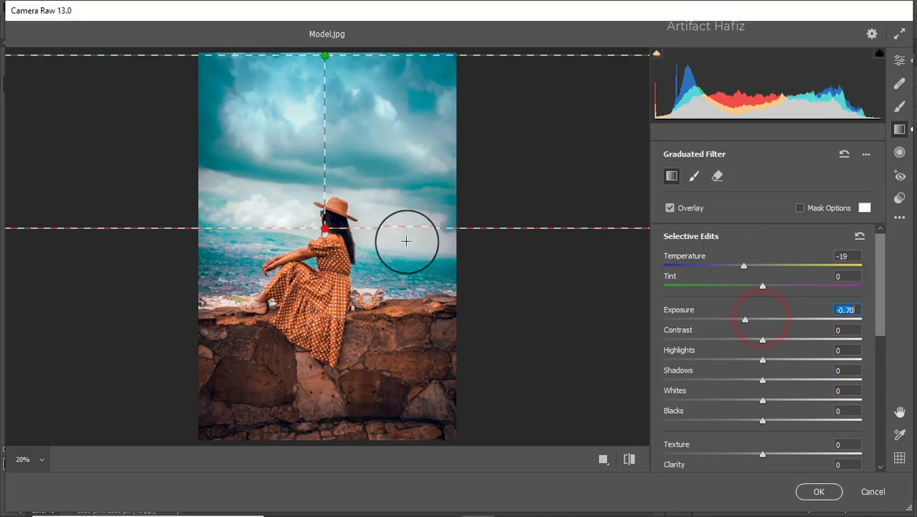
- Shorten the sky's graduated filter to run from the upper clouds to the hat, and set its blacks to -7
{"action": "left_click_drag", "start_coordinate": [324, 232], "coordinate": [327, 206]}
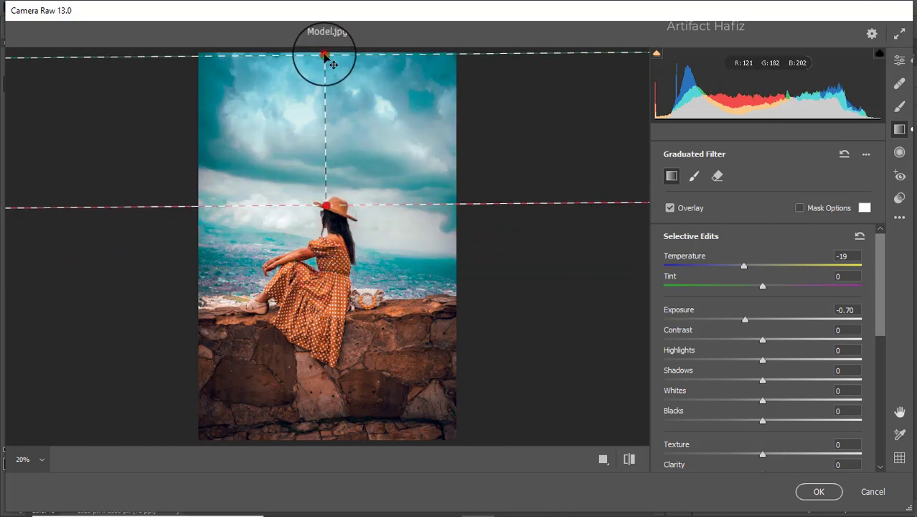
{"action": "left_click_drag", "start_coordinate": [325, 56], "coordinate": [327, 108]}
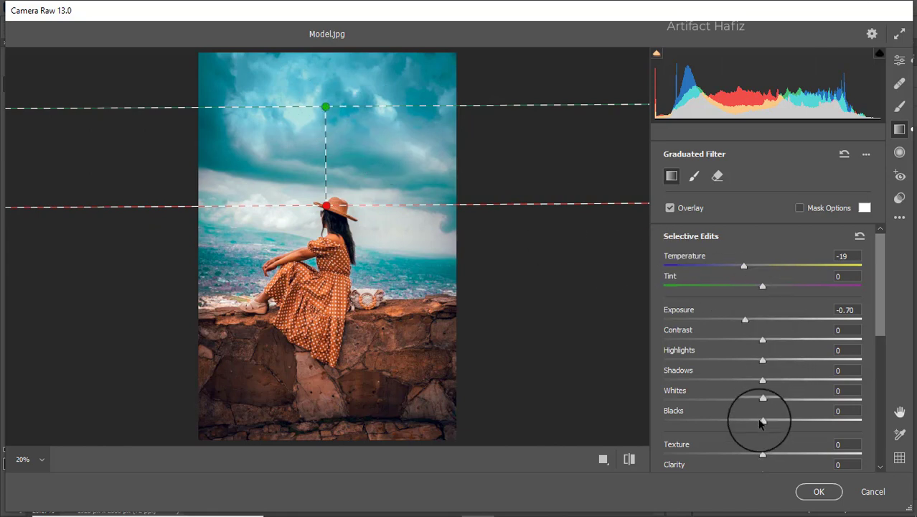
{"action": "left_click_drag", "start_coordinate": [803, 423], "coordinate": [755, 421]}
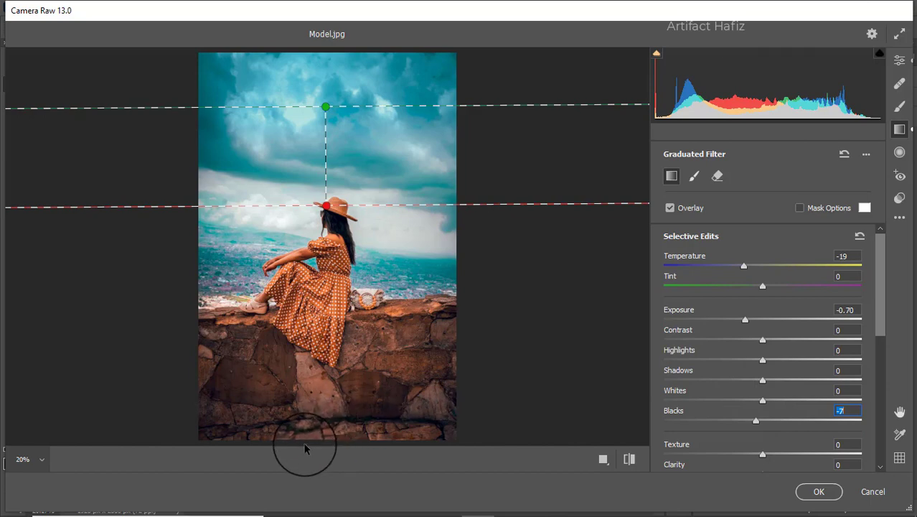
- Add a second graduated filter from the photo's bottom edge up to the model's head, with exposure -1.60, temperature -4 and blacks +4
{"action": "left_click_drag", "start_coordinate": [307, 442], "coordinate": [293, 219]}
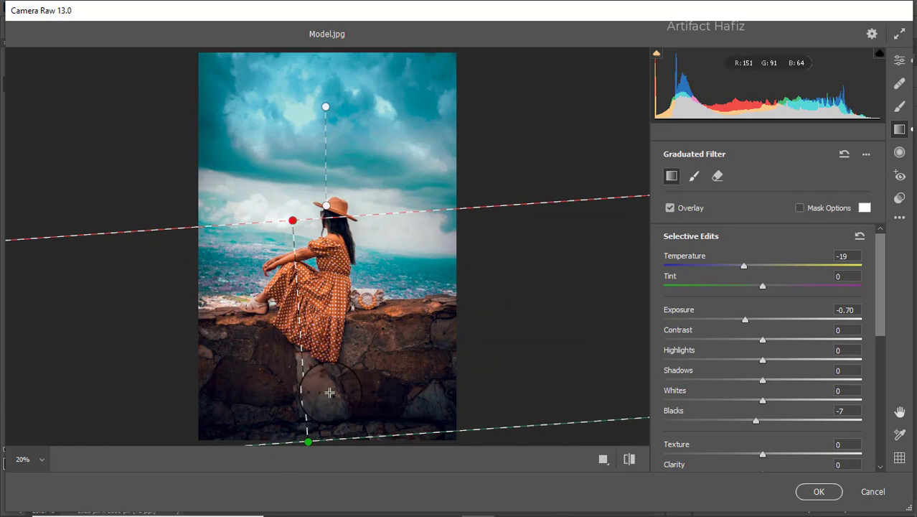
{"action": "left_click_drag", "start_coordinate": [744, 323], "coordinate": [724, 321]}
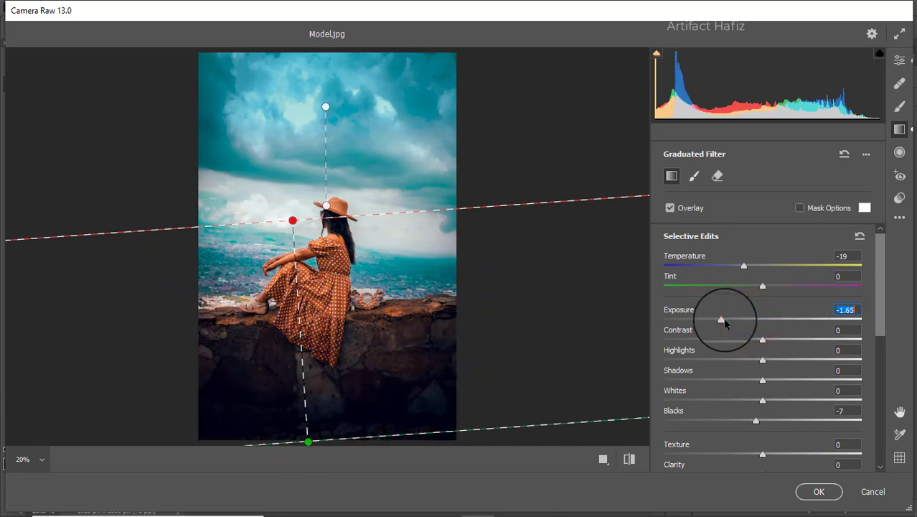
{"action": "left_click", "coordinate": [735, 267]}
{"action": "left_click_drag", "start_coordinate": [735, 267], "coordinate": [756, 268]}
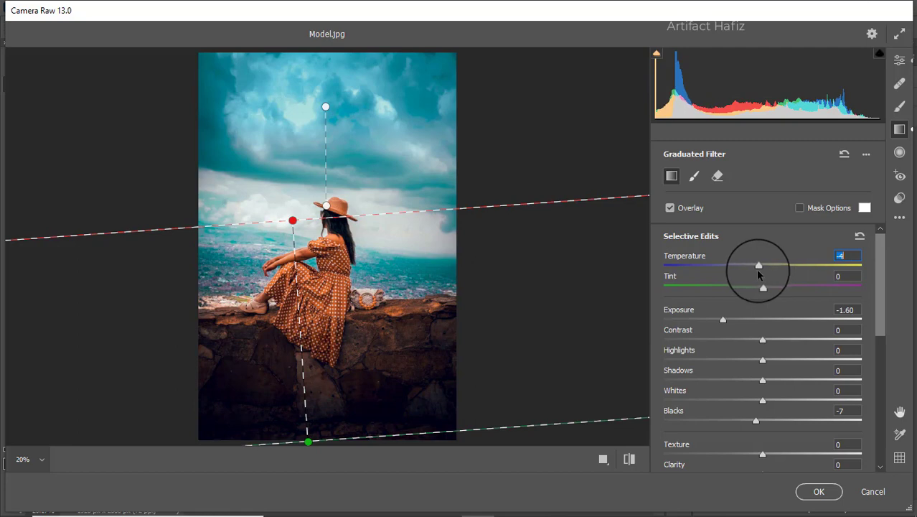
{"action": "mouse_move", "coordinate": [758, 423]}
{"action": "left_mouse_down"}
{"action": "mouse_move", "coordinate": [780, 424]}
{"action": "mouse_move", "coordinate": [767, 424]}
{"action": "left_mouse_up"}
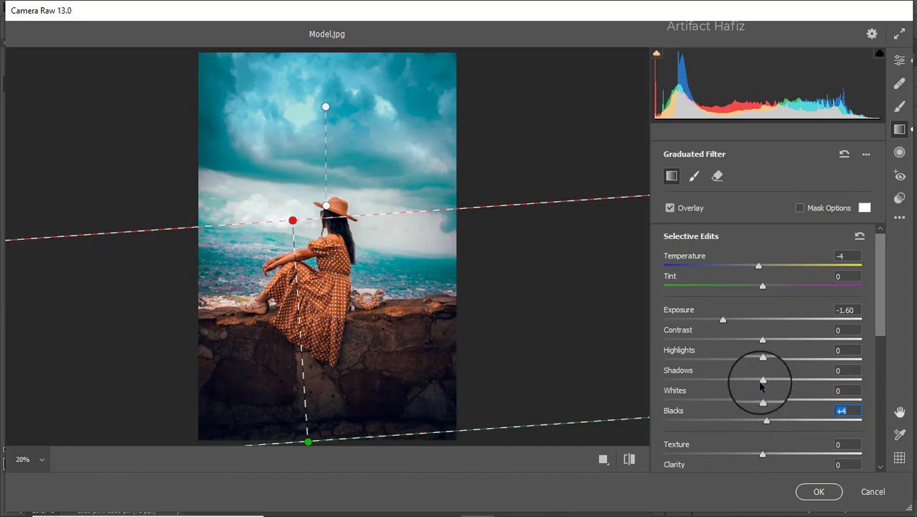
- Reduce the saturation of the lower graduated filter to -41
{"action": "scroll", "coordinate": [761, 384], "scroll_direction": "down", "scroll_amount": 6}
{"action": "scroll", "coordinate": [761, 373], "scroll_direction": "down", "scroll_amount": 1}
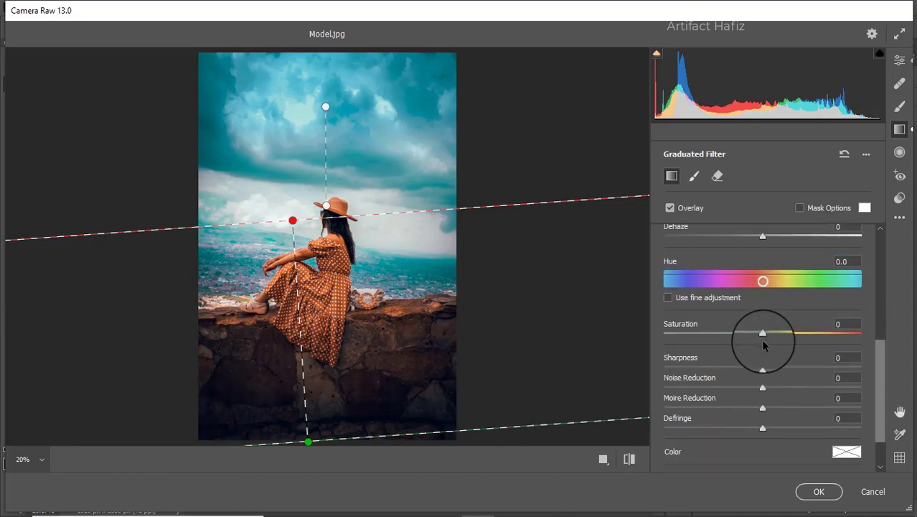
{"action": "left_click_drag", "start_coordinate": [825, 336], "coordinate": [881, 334]}
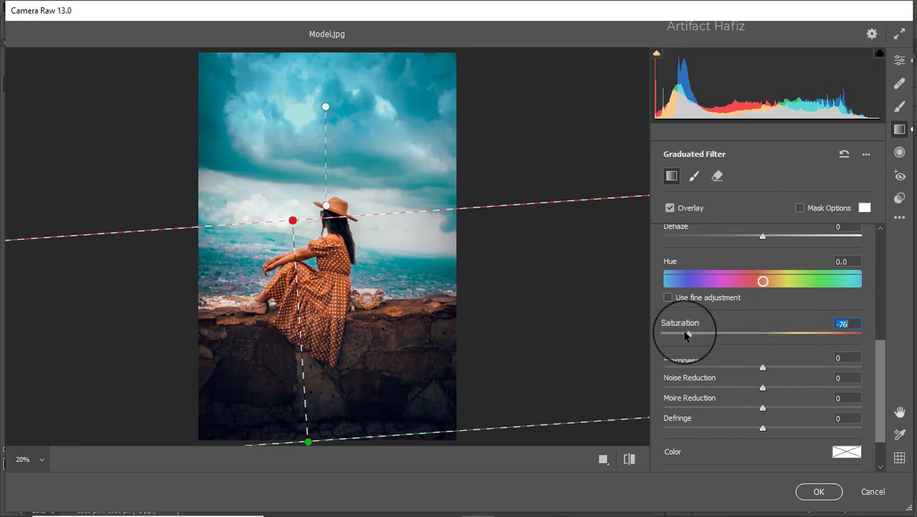
{"action": "mouse_move", "coordinate": [686, 334]}
{"action": "left_mouse_down"}
{"action": "mouse_move", "coordinate": [786, 334]}
{"action": "mouse_move", "coordinate": [678, 336]}
{"action": "left_mouse_up"}
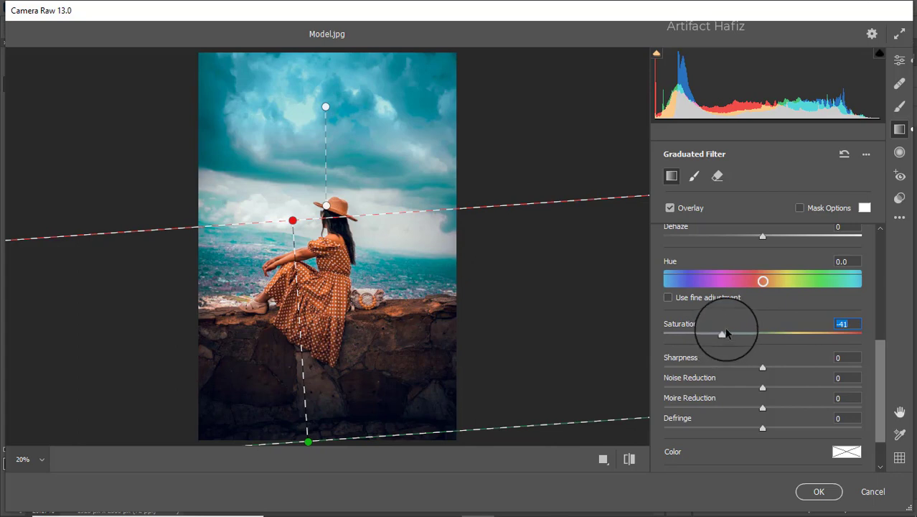
- Draw a tall oval radial filter centred on the seated model, keeping its feather at 77 and Invert enabled
{"action": "left_click", "coordinate": [901, 152]}
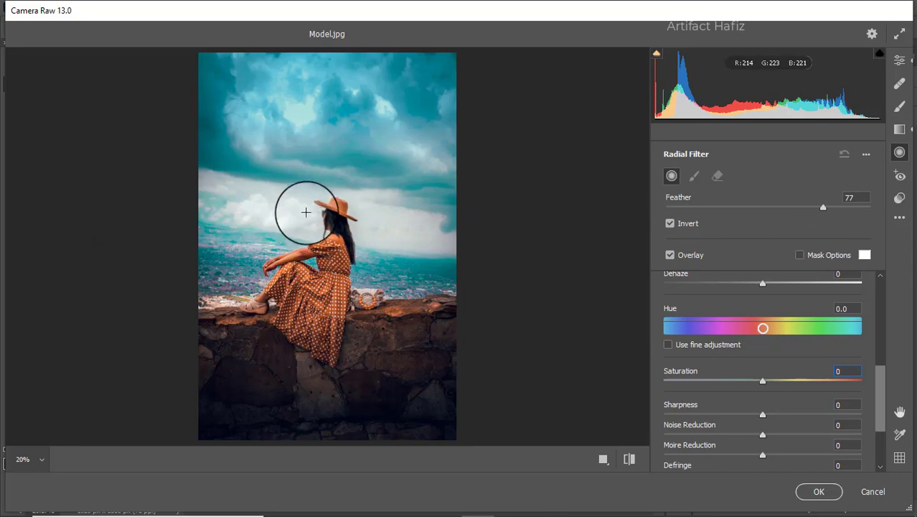
{"action": "left_click_drag", "start_coordinate": [306, 212], "coordinate": [365, 286]}
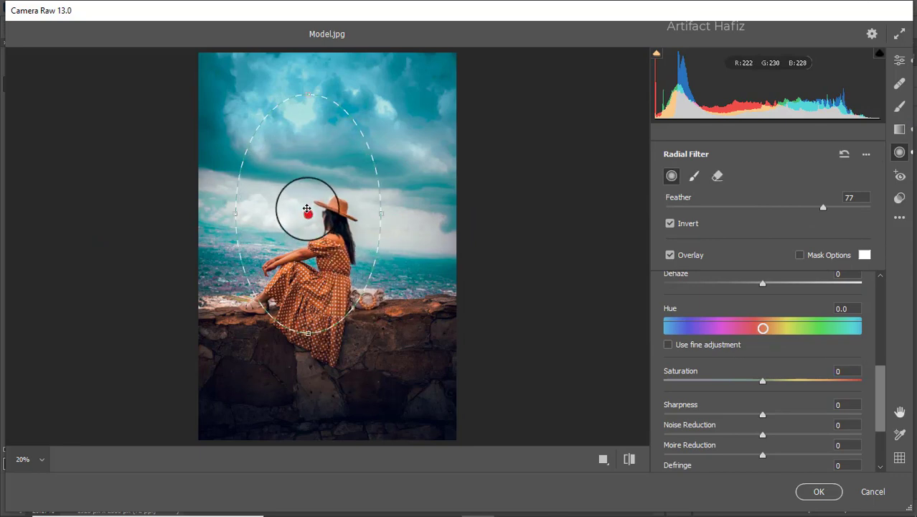
{"action": "left_click_drag", "start_coordinate": [307, 209], "coordinate": [317, 274]}
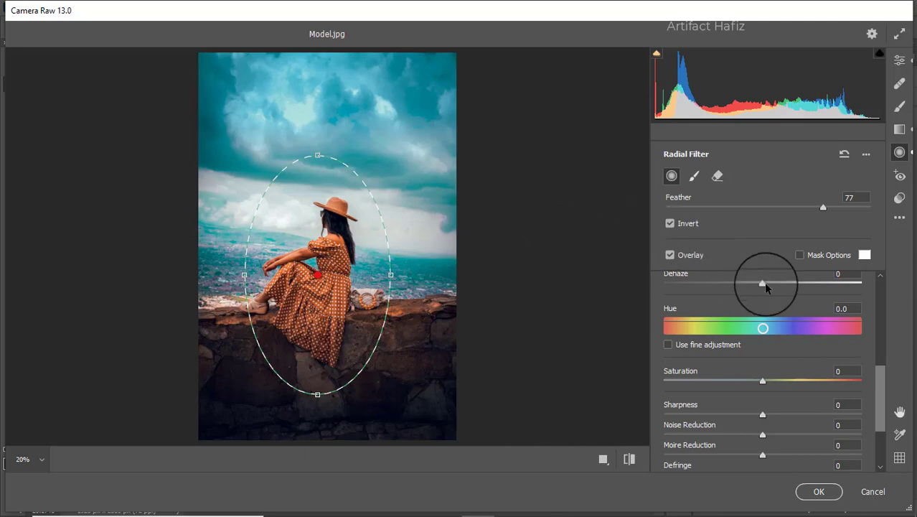
{"action": "left_click", "coordinate": [670, 223]}
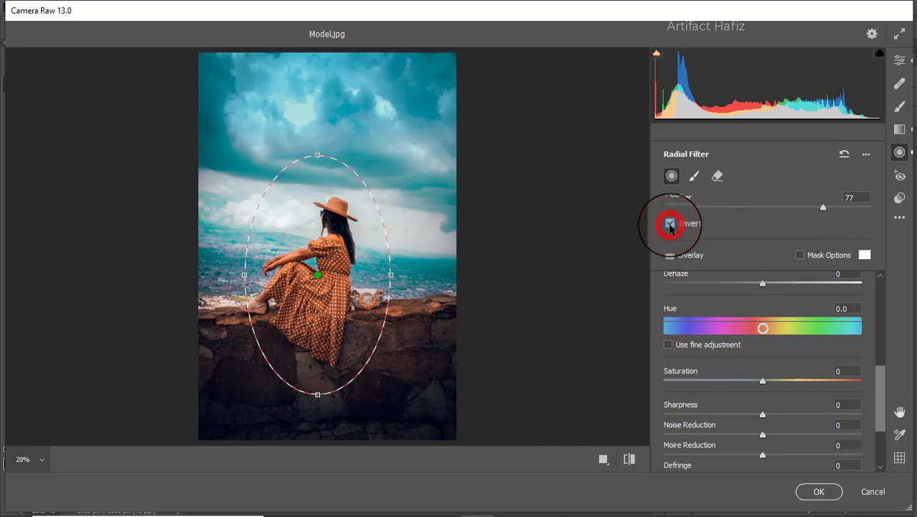
{"action": "left_click", "coordinate": [870, 199]}
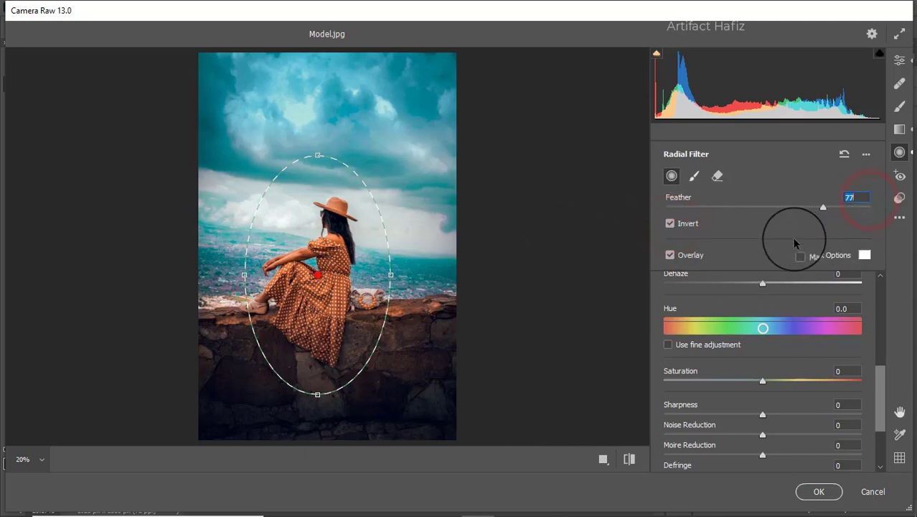
- Set the radial filter's exposure to -0.35 and blacks to +4
{"action": "scroll", "coordinate": [774, 375], "scroll_direction": "down", "scroll_amount": 3}
{"action": "scroll", "coordinate": [771, 377], "scroll_direction": "up", "scroll_amount": 7}
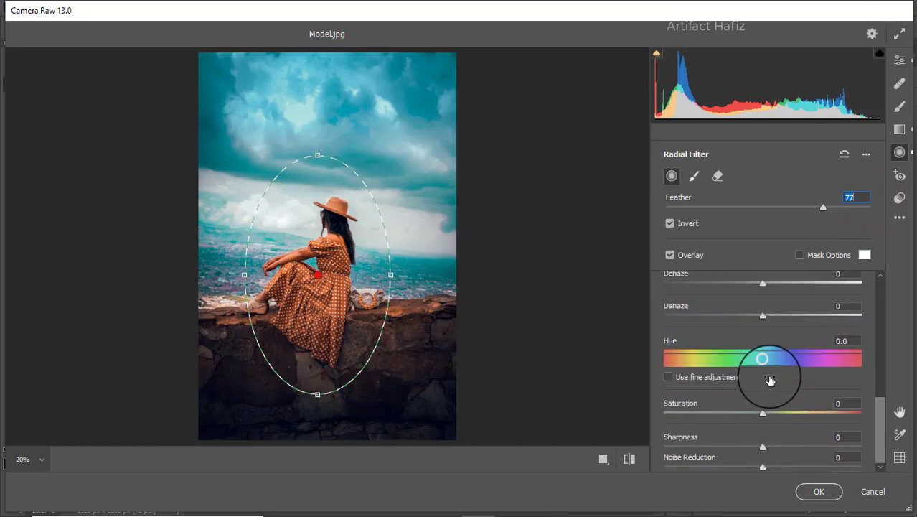
{"action": "scroll", "coordinate": [774, 375], "scroll_direction": "up", "scroll_amount": 3}
{"action": "scroll", "coordinate": [761, 424], "scroll_direction": "down", "scroll_amount": 2}
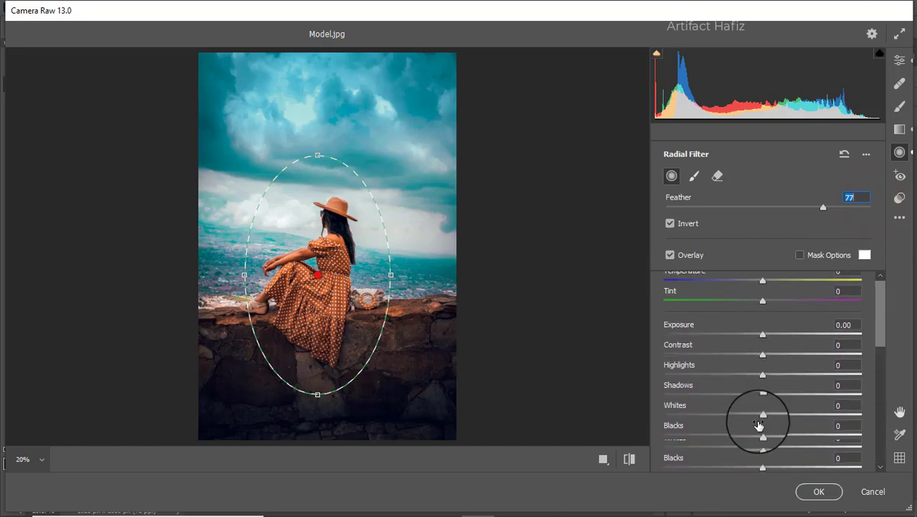
{"action": "left_click_drag", "start_coordinate": [763, 404], "coordinate": [777, 403]}
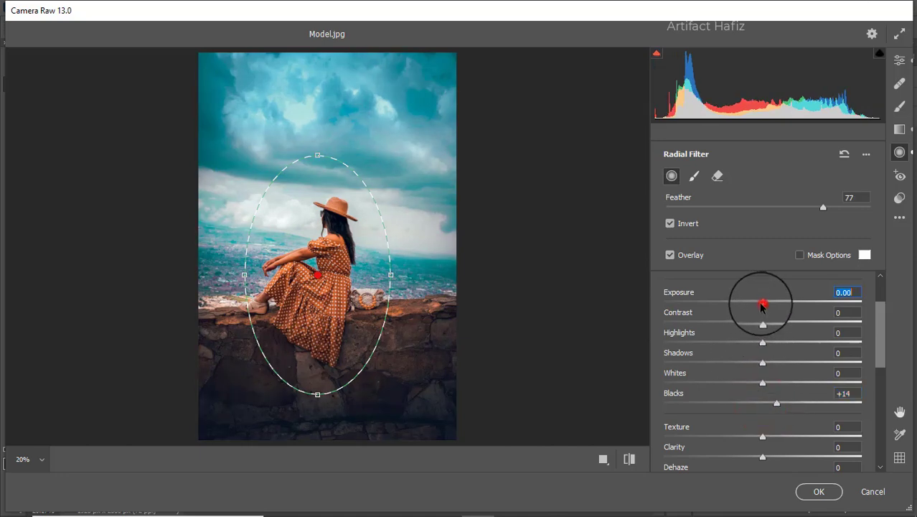
{"action": "left_click_drag", "start_coordinate": [762, 305], "coordinate": [754, 304]}
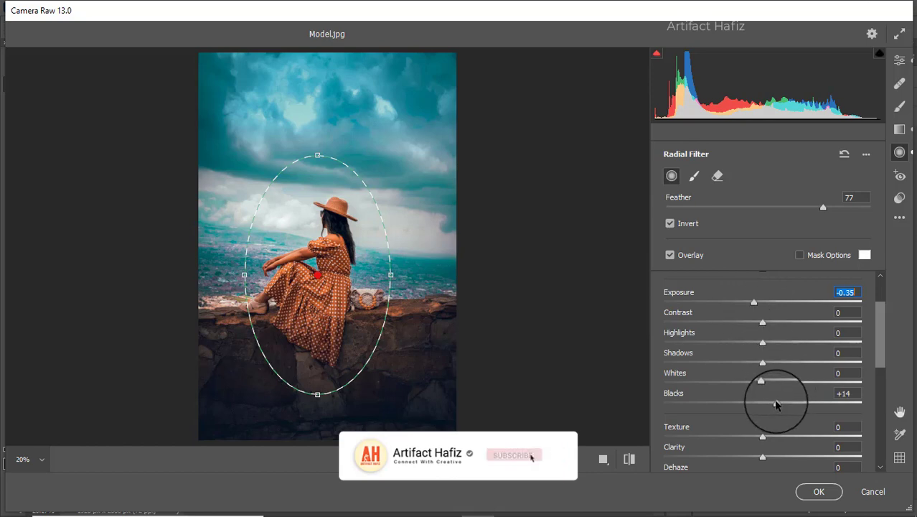
{"action": "left_click_drag", "start_coordinate": [776, 405], "coordinate": [772, 405]}
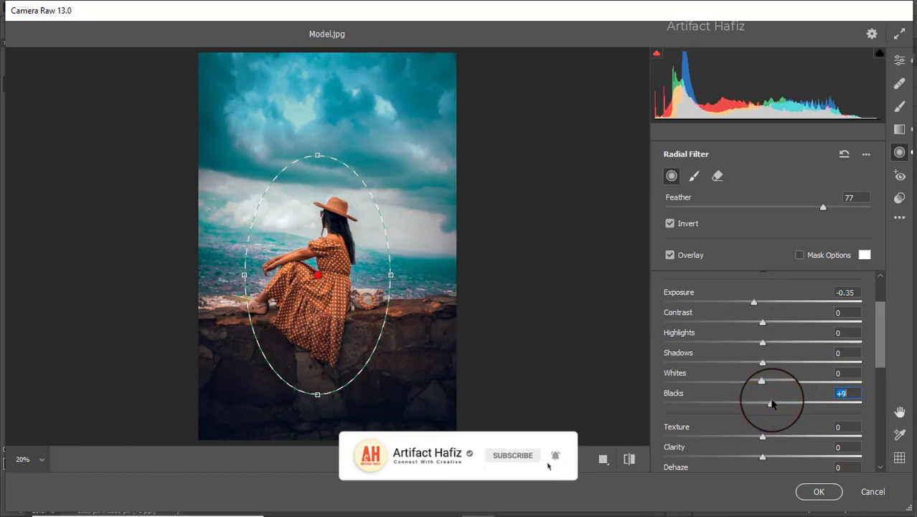
{"action": "left_click_drag", "start_coordinate": [768, 402], "coordinate": [765, 402]}
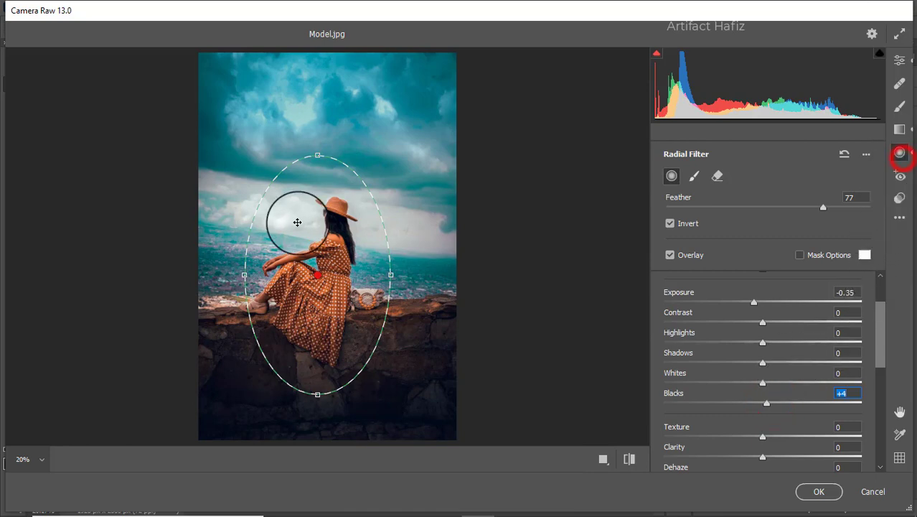
- Add a second, smaller oval radial filter around the model and turn off Invert for it
{"action": "left_click_drag", "start_coordinate": [265, 119], "coordinate": [301, 173]}
{"action": "key", "text": "ctrl+z"}
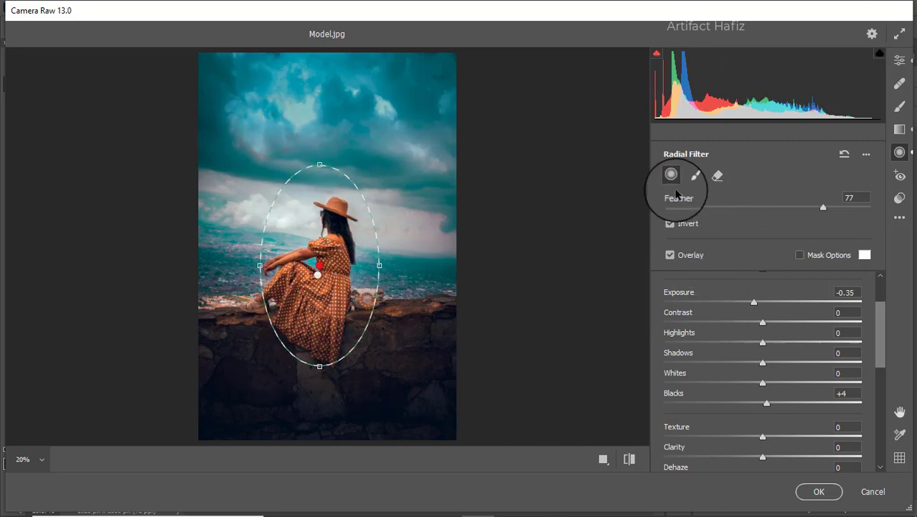
{"action": "left_click", "coordinate": [666, 223]}
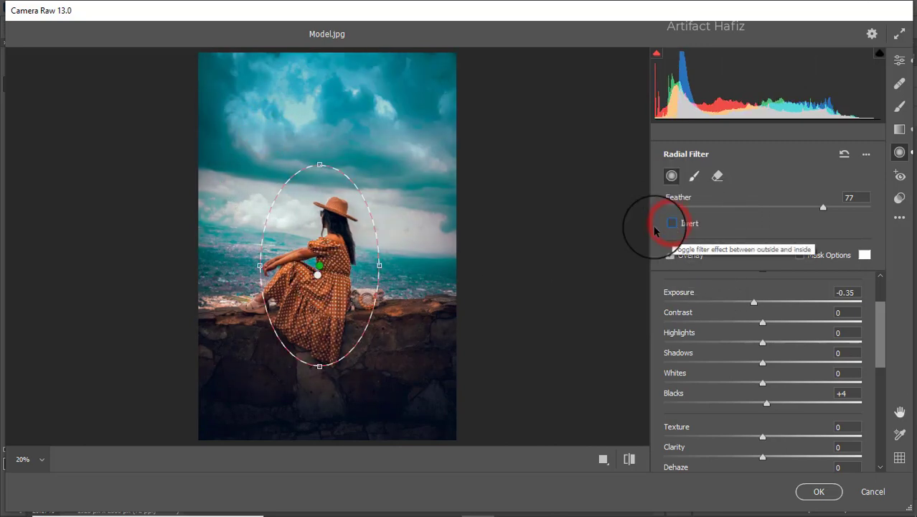
- Reselect the first radial filter, widen its oval around the model, shift it slightly upward and adjust its height
{"action": "left_click", "coordinate": [316, 275]}
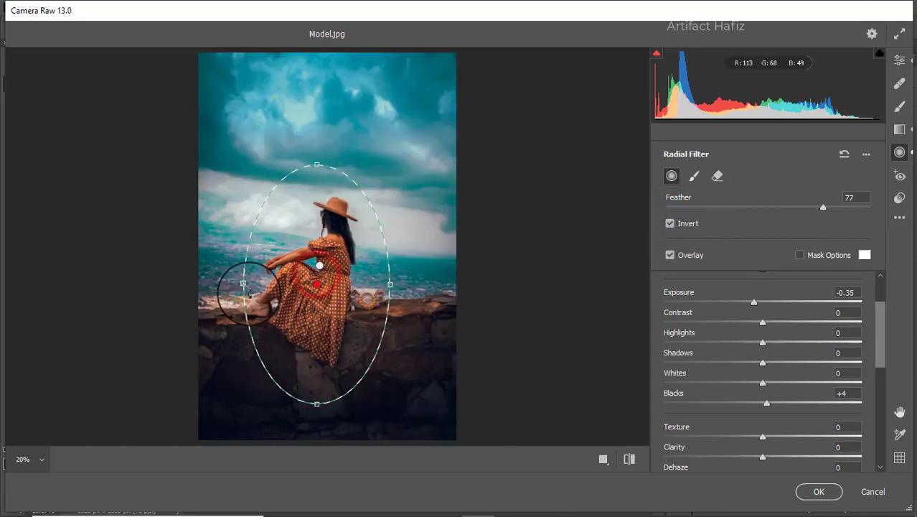
{"action": "left_click_drag", "start_coordinate": [244, 283], "coordinate": [231, 284]}
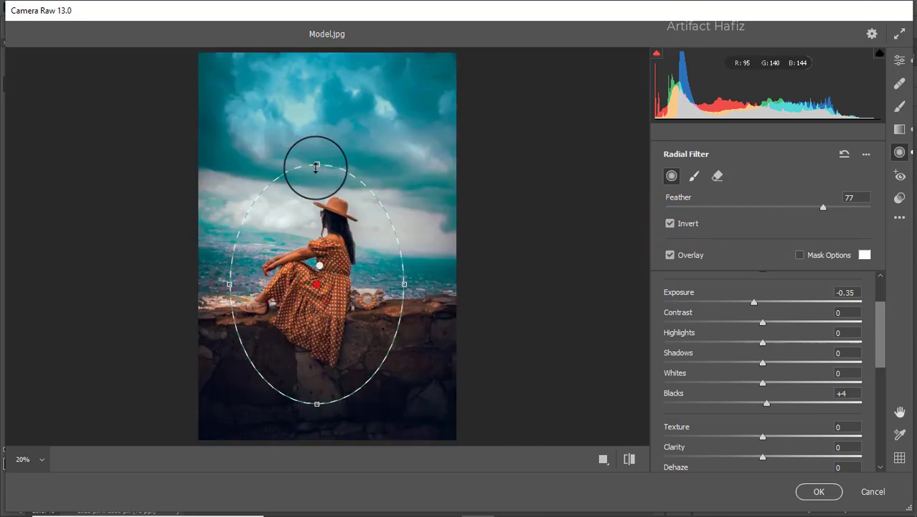
{"action": "left_click_drag", "start_coordinate": [317, 165], "coordinate": [316, 149]}
{"action": "left_click_drag", "start_coordinate": [319, 282], "coordinate": [324, 266]}
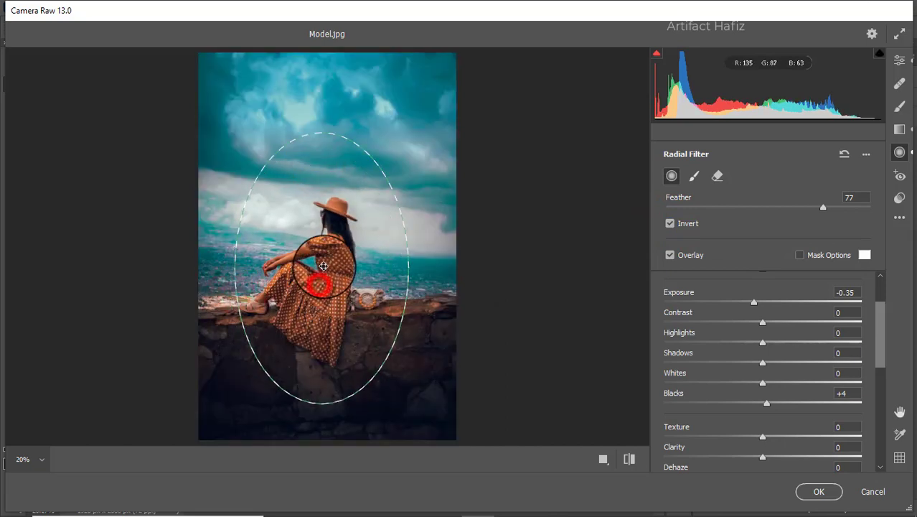
{"action": "left_click_drag", "start_coordinate": [322, 132], "coordinate": [321, 148]}
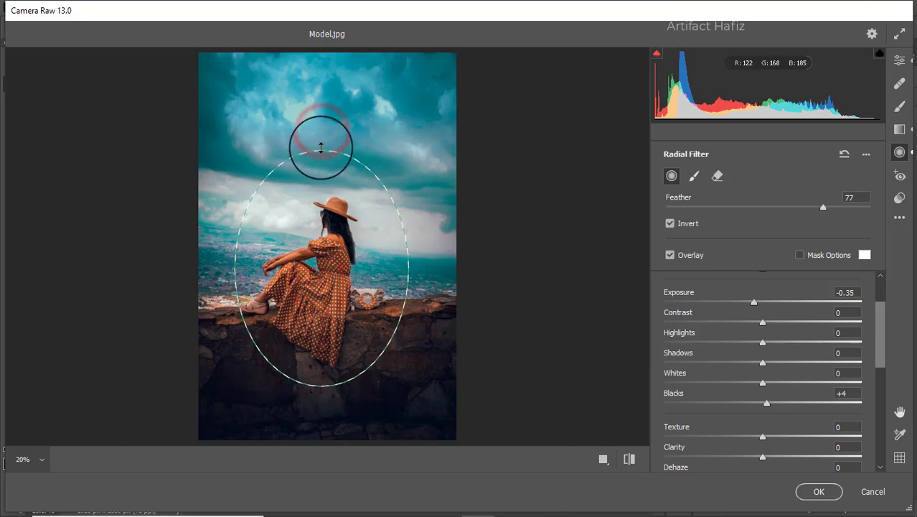
- Shift the radial filter's oval slightly downward, turn off its Invert option and set its exposure to +0.15
{"action": "left_click_drag", "start_coordinate": [326, 266], "coordinate": [324, 270]}
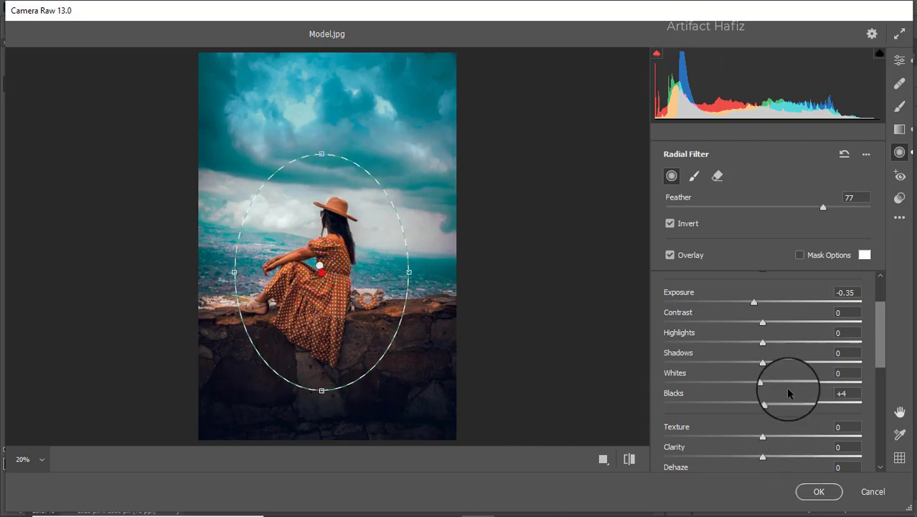
{"action": "mouse_move", "coordinate": [774, 302]}
{"action": "left_mouse_down"}
{"action": "mouse_move", "coordinate": [786, 302]}
{"action": "mouse_move", "coordinate": [765, 302]}
{"action": "left_mouse_up"}
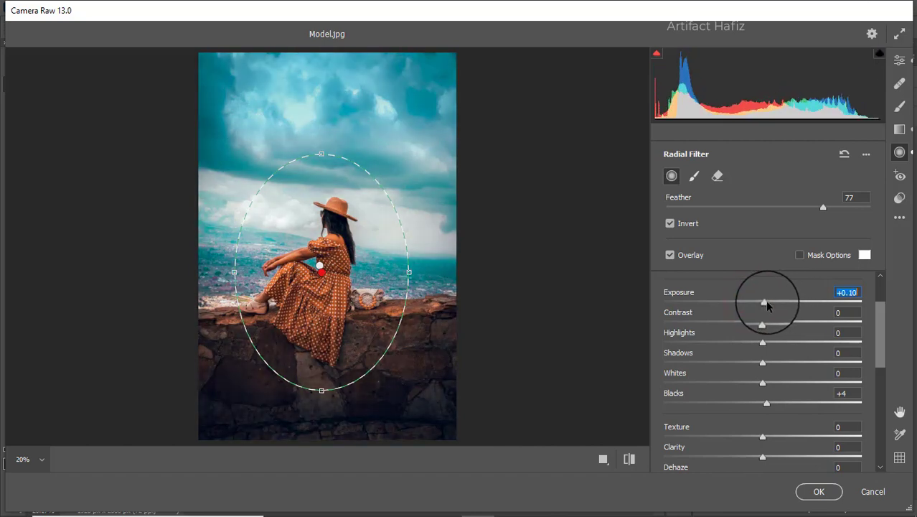
{"action": "left_click", "coordinate": [669, 223]}
{"action": "left_click_drag", "start_coordinate": [740, 306], "coordinate": [769, 312]}
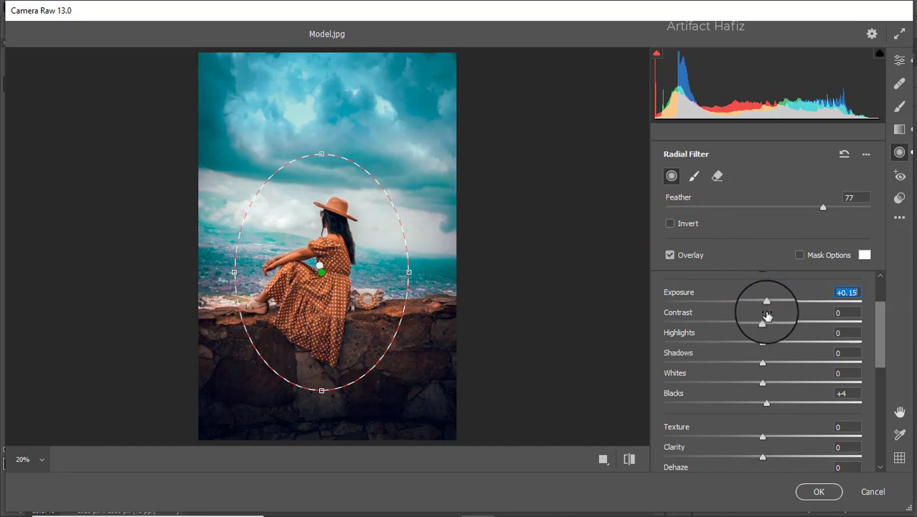
- Set the radial filter's whites to +33, highlights to -30, blacks to -10 and shadows to +10
{"action": "left_click_drag", "start_coordinate": [762, 382], "coordinate": [795, 387]}
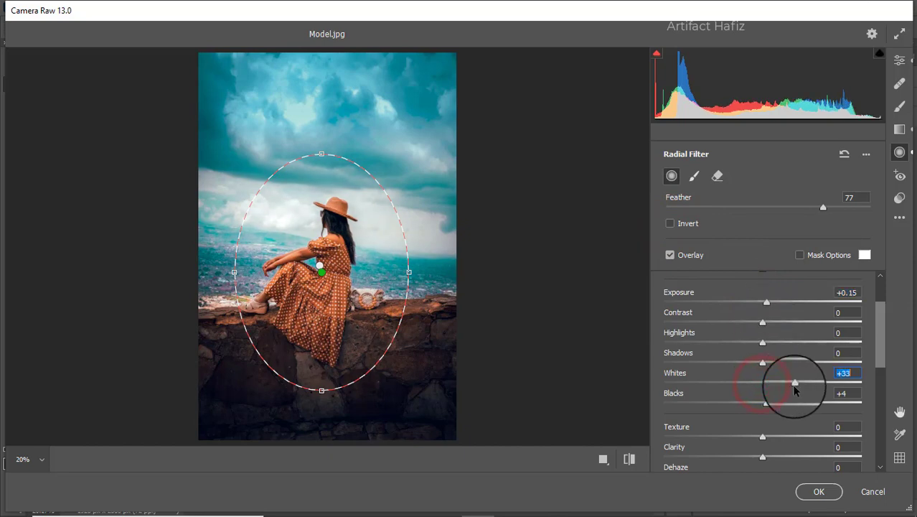
{"action": "left_click_drag", "start_coordinate": [762, 342], "coordinate": [734, 343]}
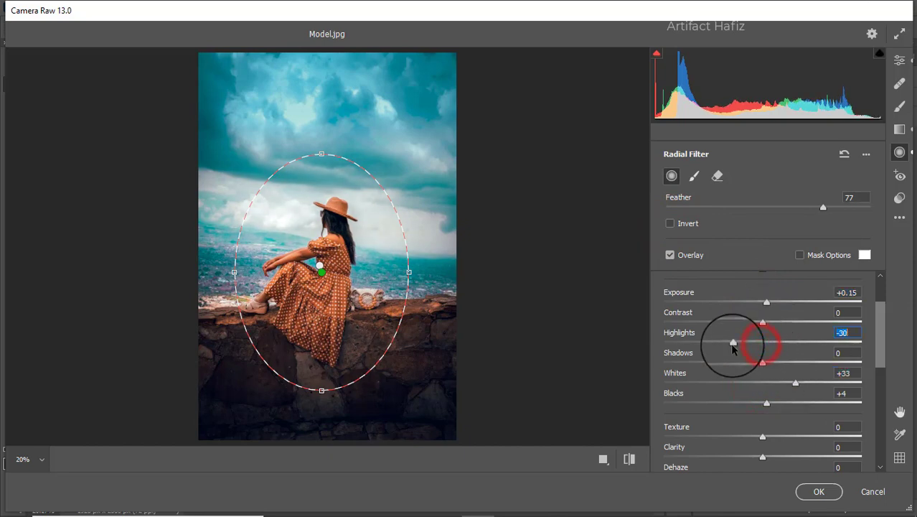
{"action": "left_click", "coordinate": [767, 302]}
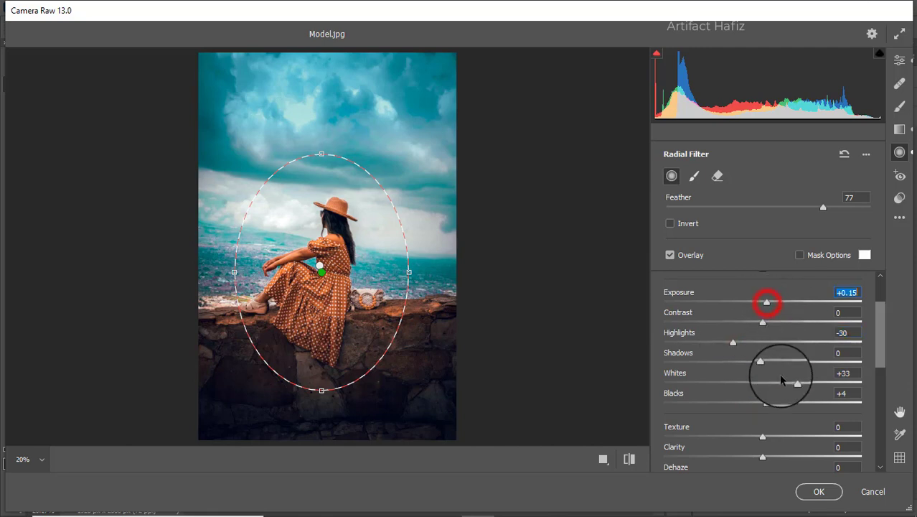
{"action": "mouse_move", "coordinate": [767, 404]}
{"action": "left_mouse_down"}
{"action": "mouse_move", "coordinate": [733, 404]}
{"action": "mouse_move", "coordinate": [763, 404]}
{"action": "left_mouse_up"}
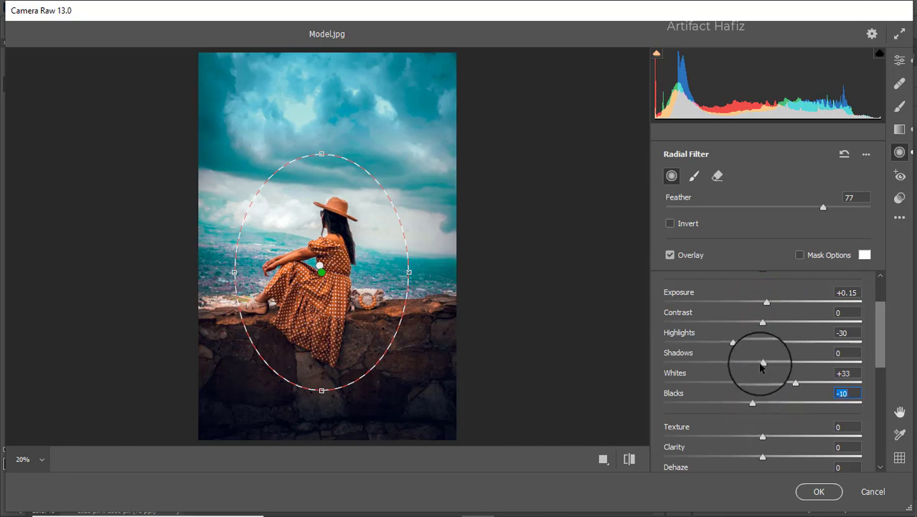
{"action": "mouse_move", "coordinate": [762, 362]}
{"action": "left_mouse_down"}
{"action": "mouse_move", "coordinate": [790, 365]}
{"action": "mouse_move", "coordinate": [773, 365]}
{"action": "mouse_move", "coordinate": [771, 375]}
{"action": "left_mouse_up"}
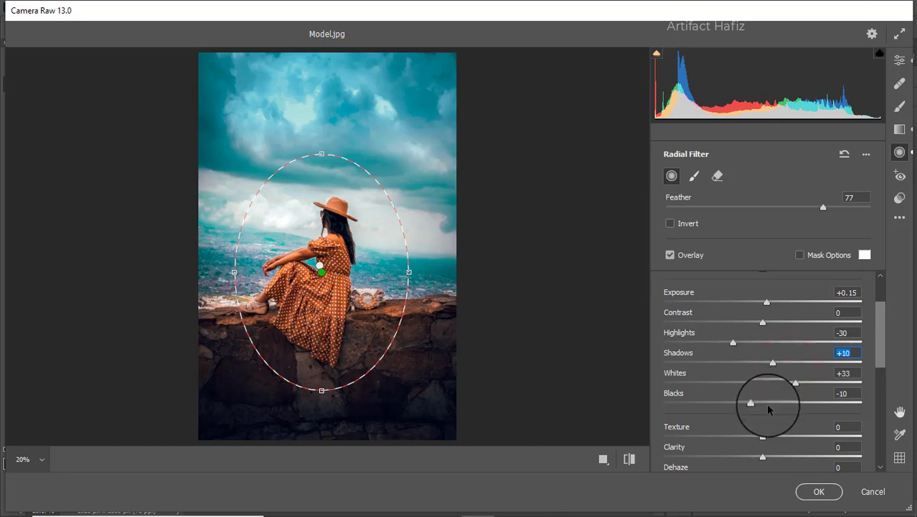
- Reduce the radial filter's saturation to -11
{"action": "scroll", "coordinate": [766, 391], "scroll_direction": "down", "scroll_amount": 1}
{"action": "scroll", "coordinate": [767, 327], "scroll_direction": "up", "scroll_amount": 1}
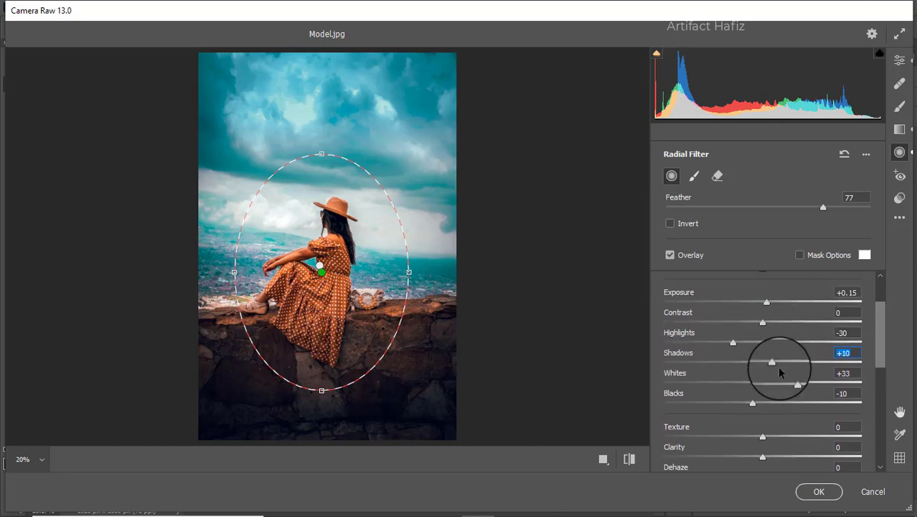
{"action": "scroll", "coordinate": [783, 393], "scroll_direction": "down", "scroll_amount": 2}
{"action": "scroll", "coordinate": [764, 422], "scroll_direction": "down", "scroll_amount": 3}
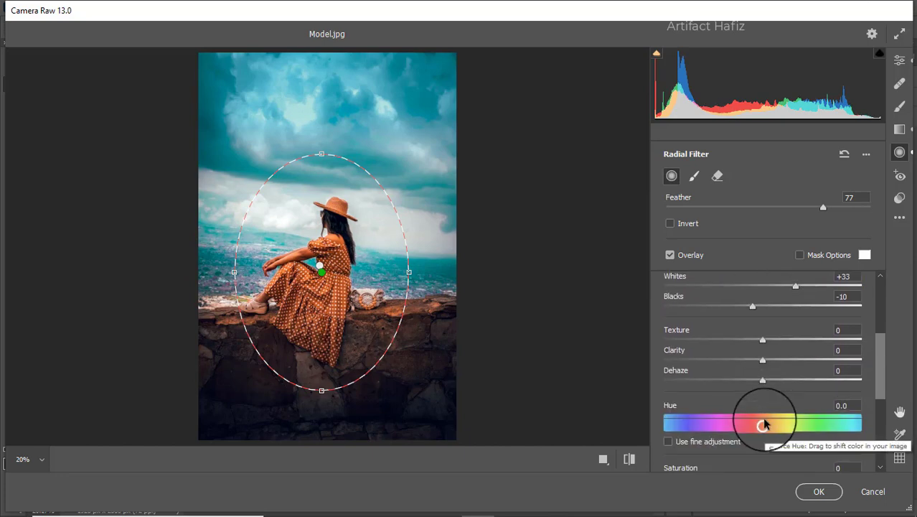
{"action": "scroll", "coordinate": [764, 422], "scroll_direction": "down", "scroll_amount": 5}
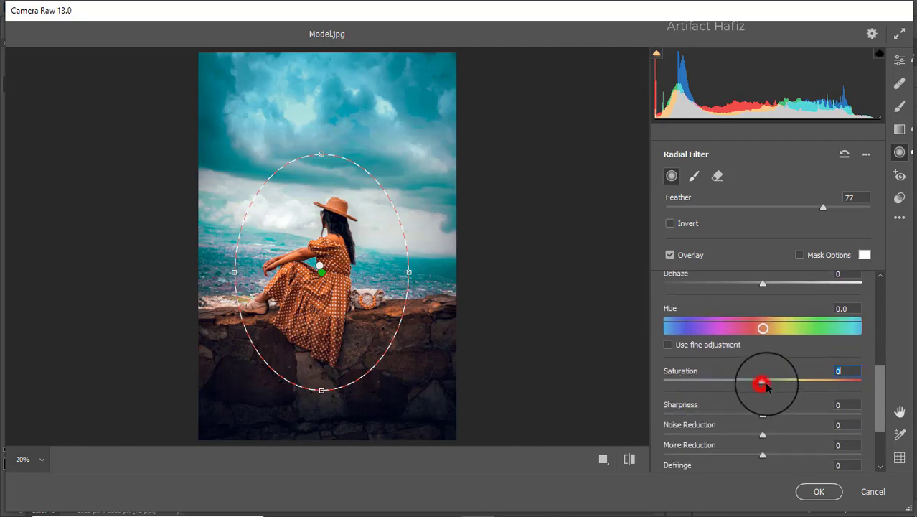
{"action": "mouse_move", "coordinate": [765, 386]}
{"action": "left_mouse_down"}
{"action": "mouse_move", "coordinate": [715, 386]}
{"action": "mouse_move", "coordinate": [763, 388]}
{"action": "mouse_move", "coordinate": [752, 389]}
{"action": "left_mouse_up"}
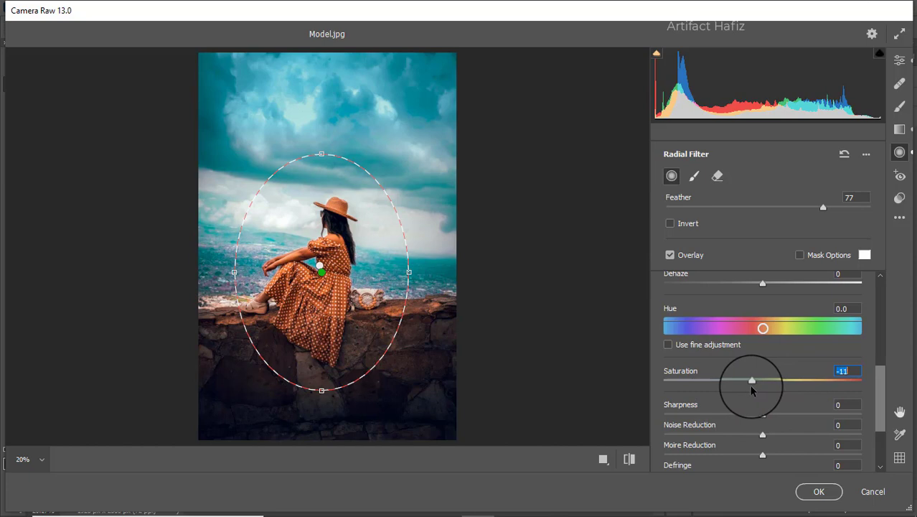
- Return to the global edit settings, compare before and after side by side, and apply the Camera Raw filter to the layer
{"action": "left_click", "coordinate": [899, 62]}
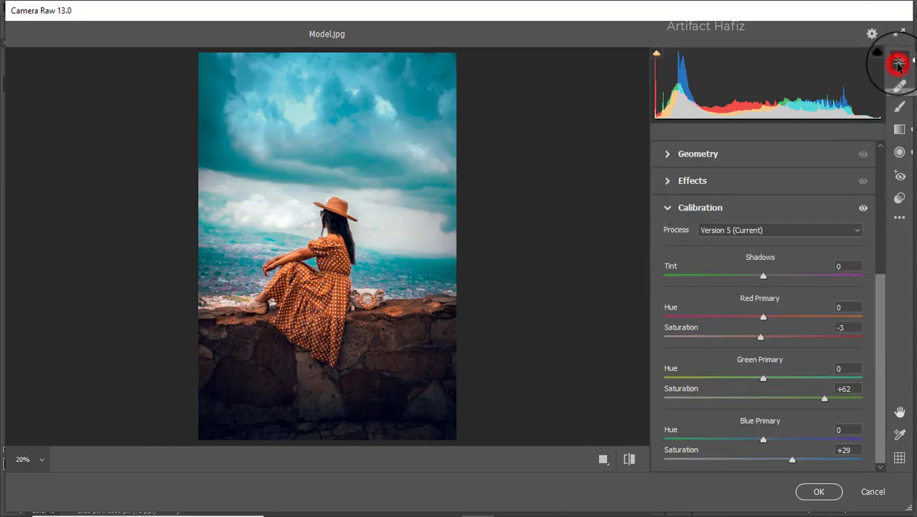
{"action": "left_click", "coordinate": [605, 459]}
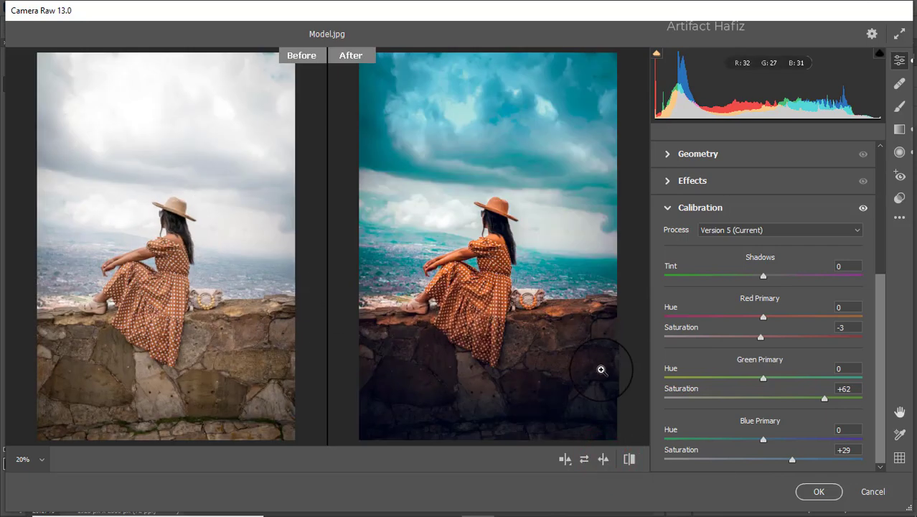
{"action": "left_click", "coordinate": [808, 491]}
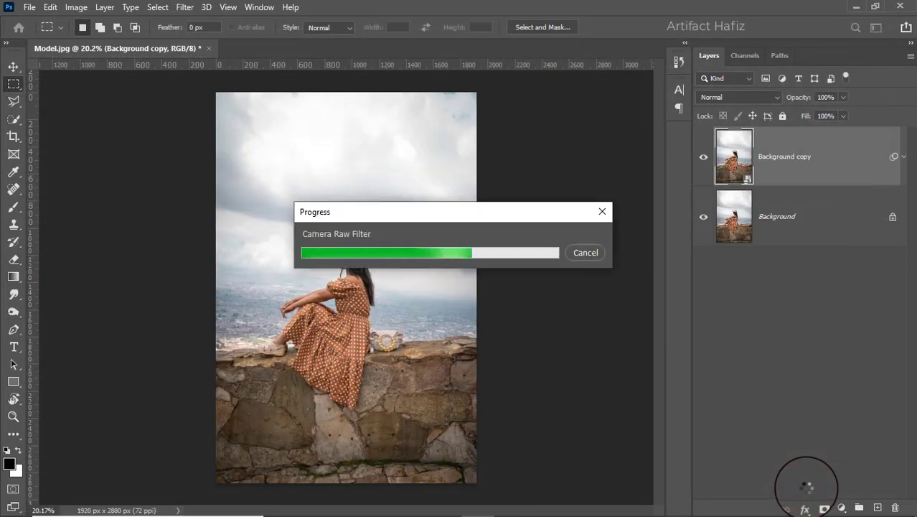
- Toggle the Background copy layer's visibility off and on to compare the graded photo with the original
{"action": "left_click", "coordinate": [701, 158]}
{"action": "left_click", "coordinate": [701, 158]}
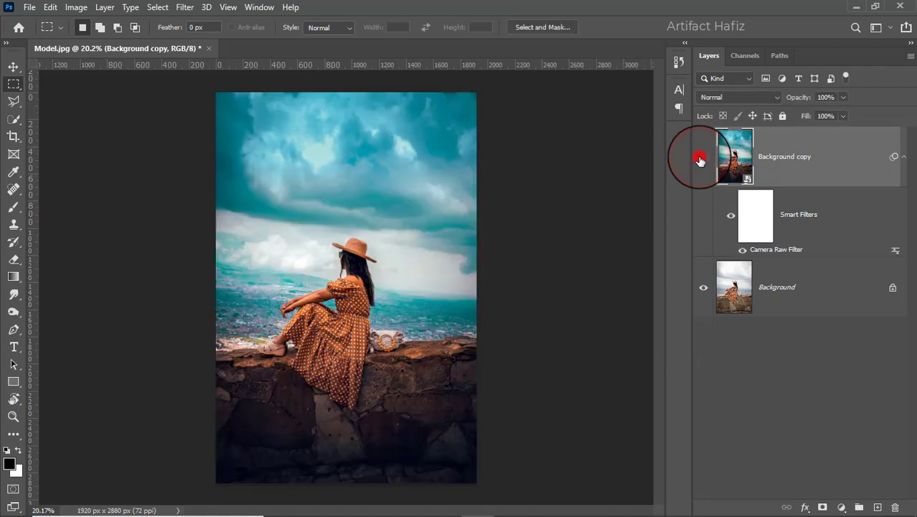
{"action": "left_click", "coordinate": [700, 160]}
{"action": "left_click", "coordinate": [701, 160]}
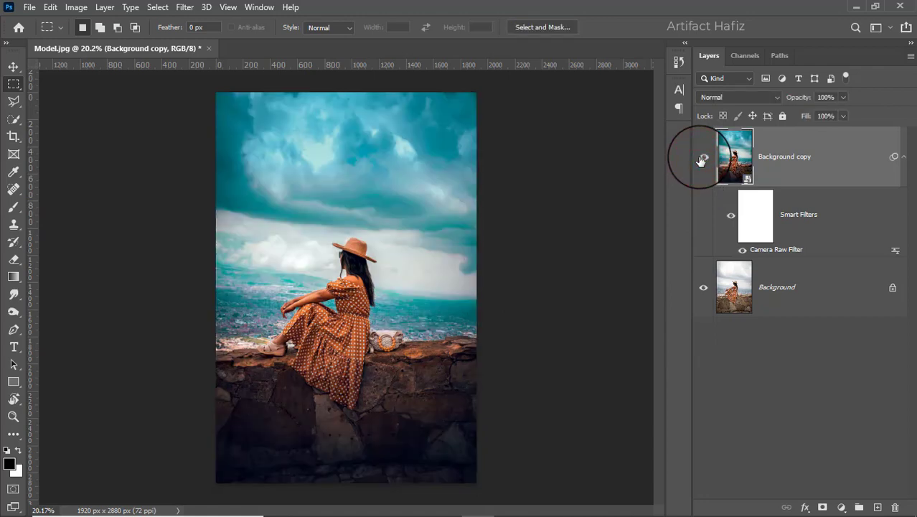